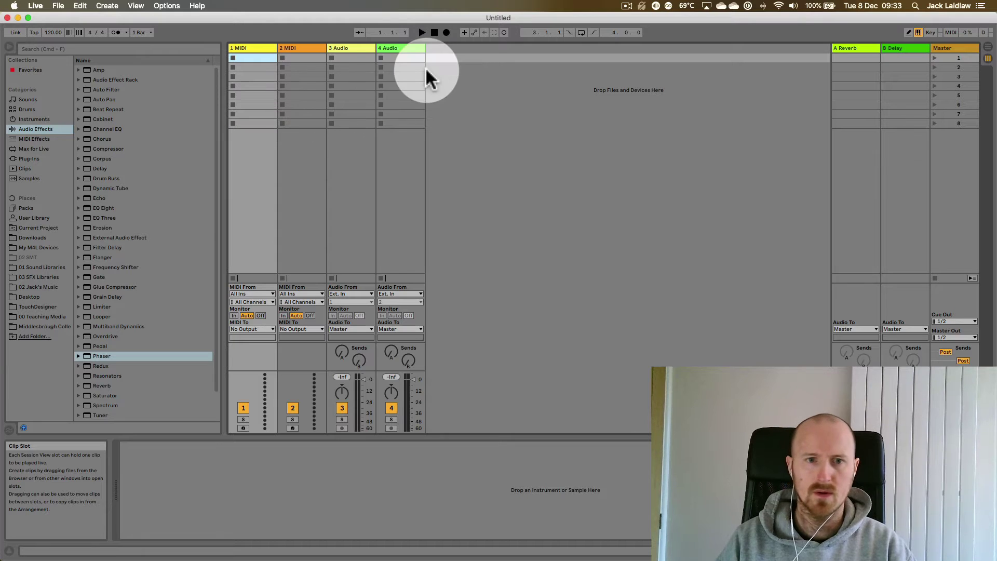
Show the artist folders inside 02 Jack's Music in Live's browser instead of Audio Effects.
click(357, 31)
click(410, 30)
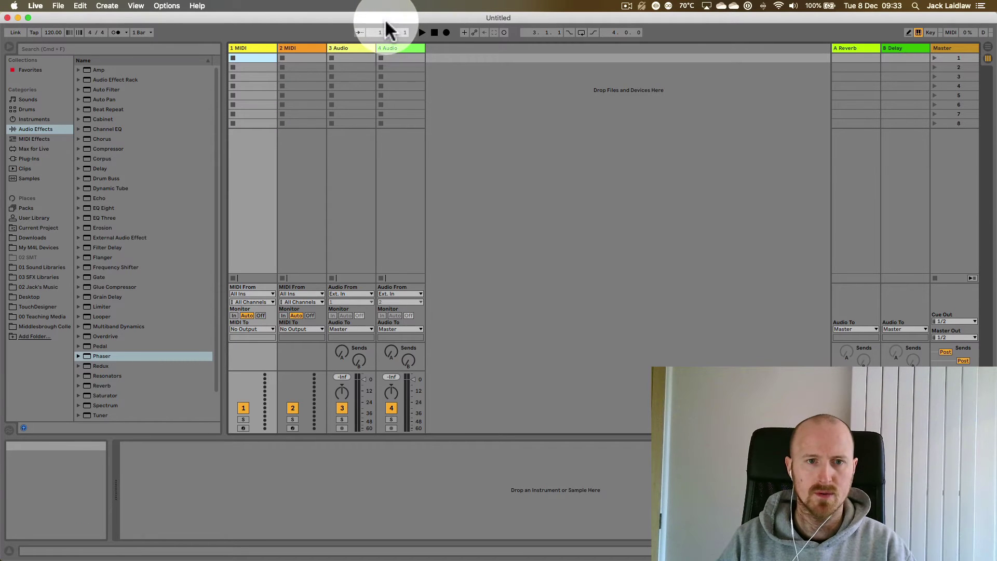
click(385, 26)
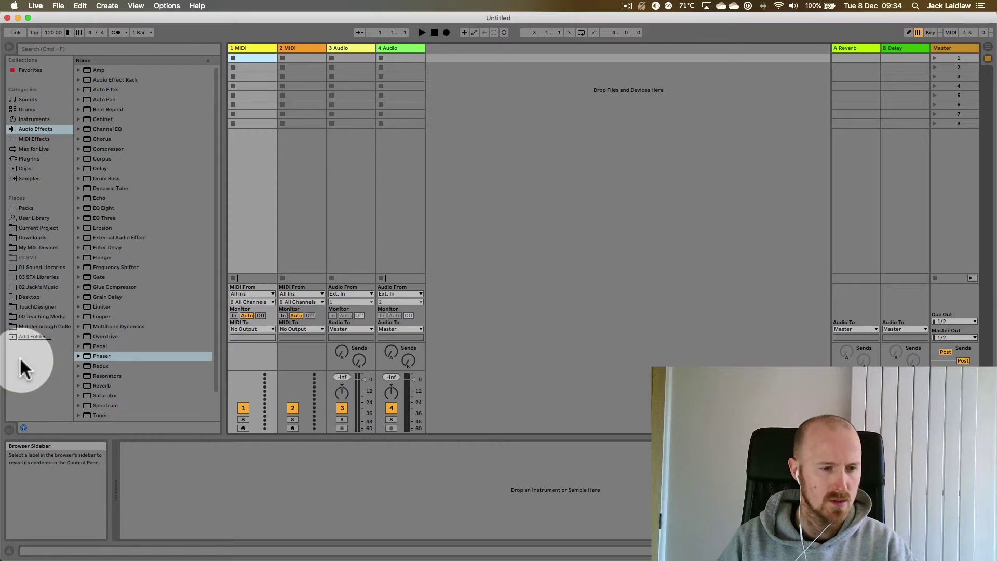
click(45, 286)
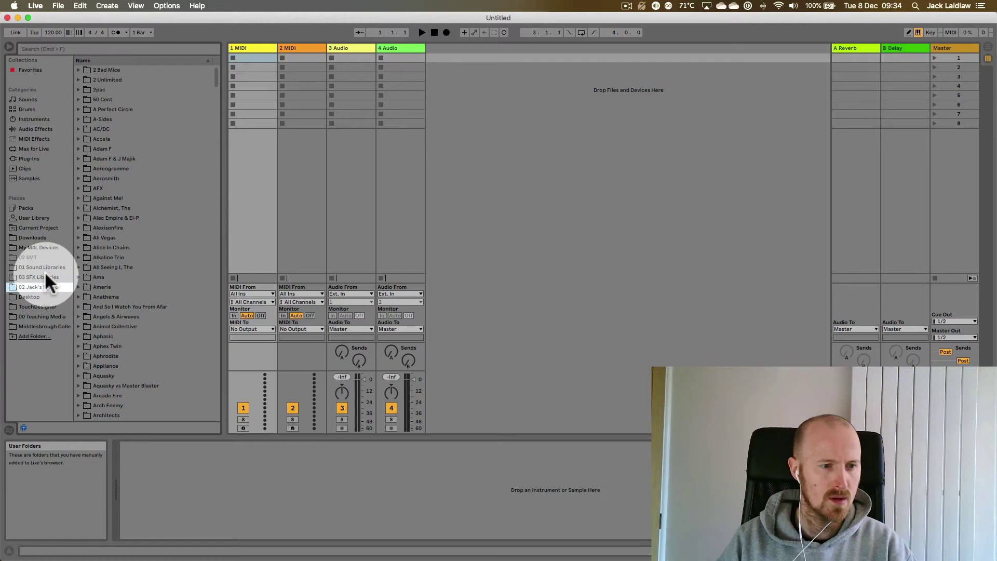
Load 01.WAV from 03 SFX Libraries' 8bit SFX folder onto track 3 and show its waveform.
click(44, 275)
click(77, 70)
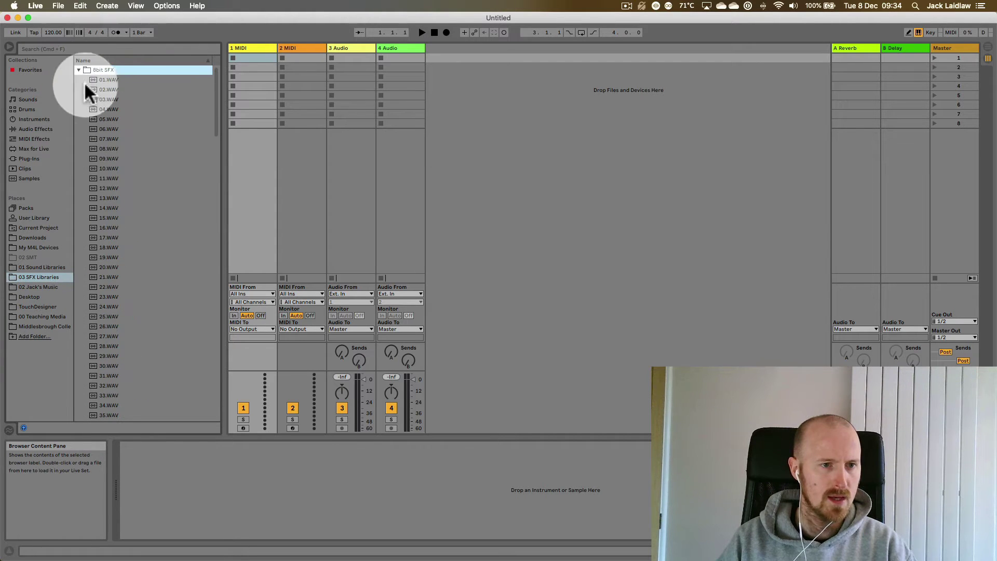
drag(106, 81, 342, 58)
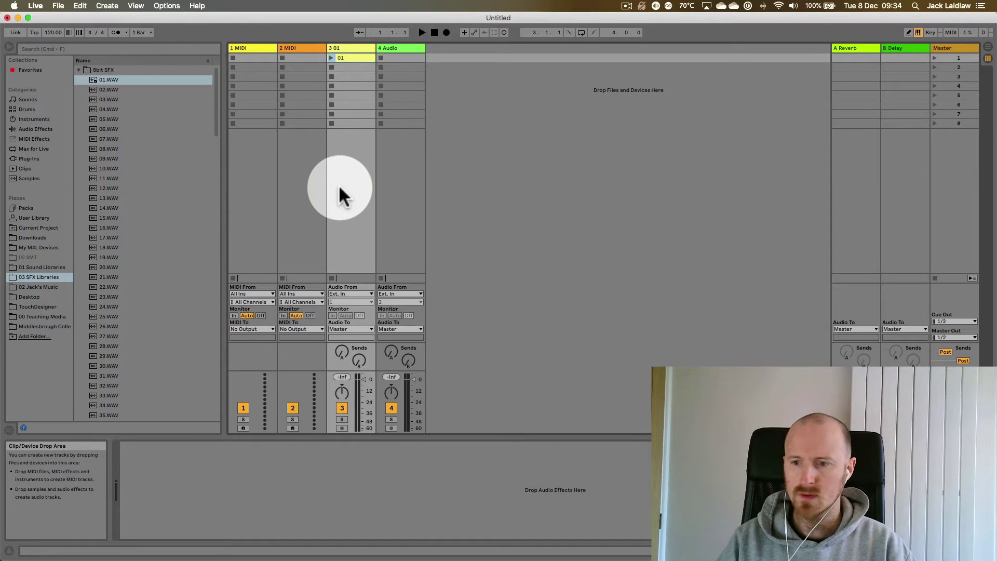
double_click(355, 58)
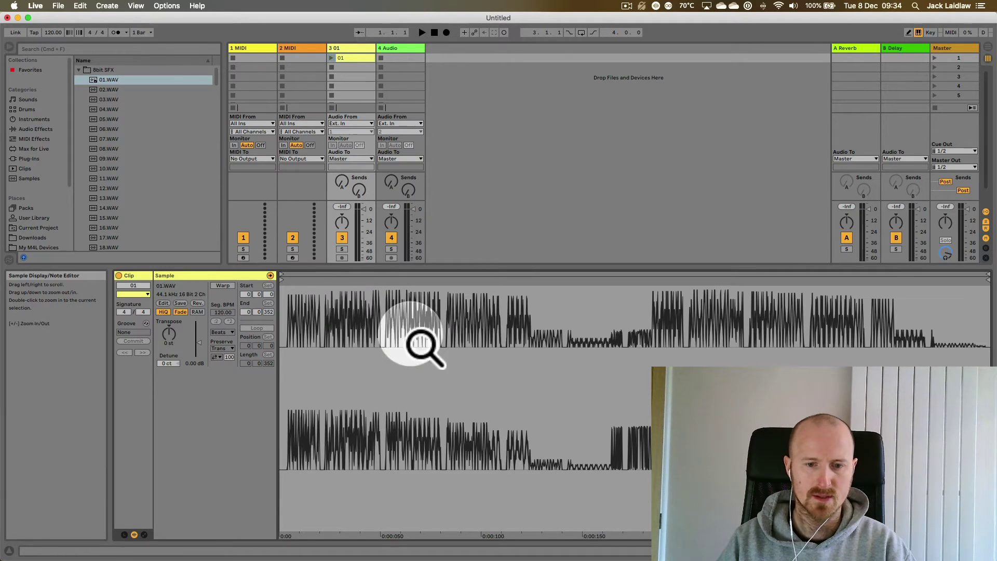
drag(333, 267, 329, 389)
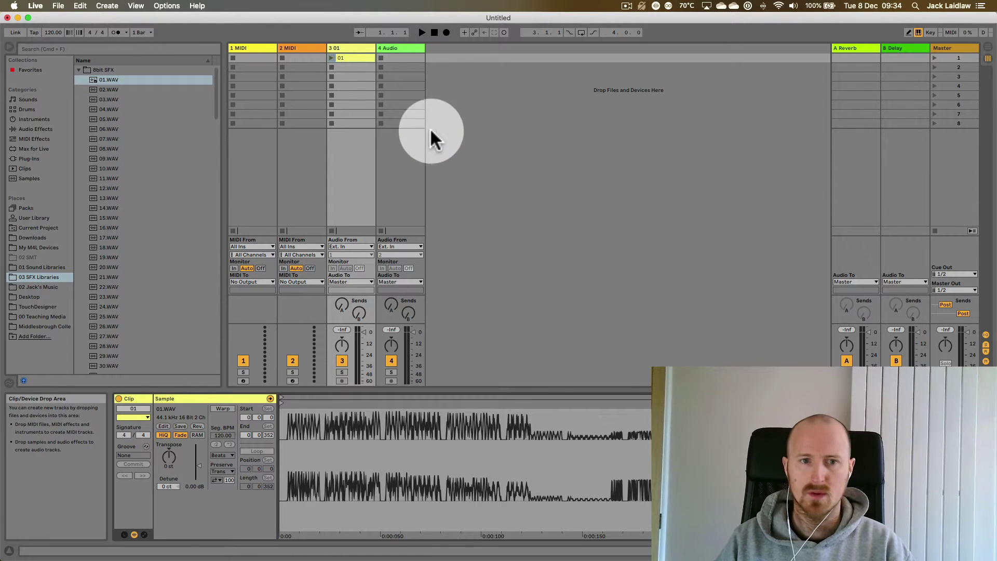
Save the Live Set as 'Project 1' on the Desktop.
click(56, 6)
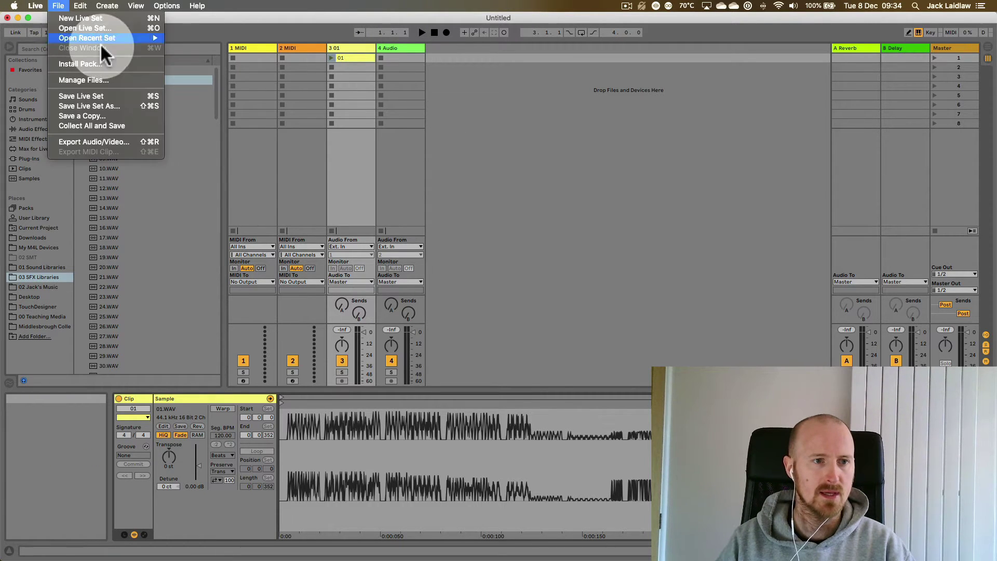
click(108, 95)
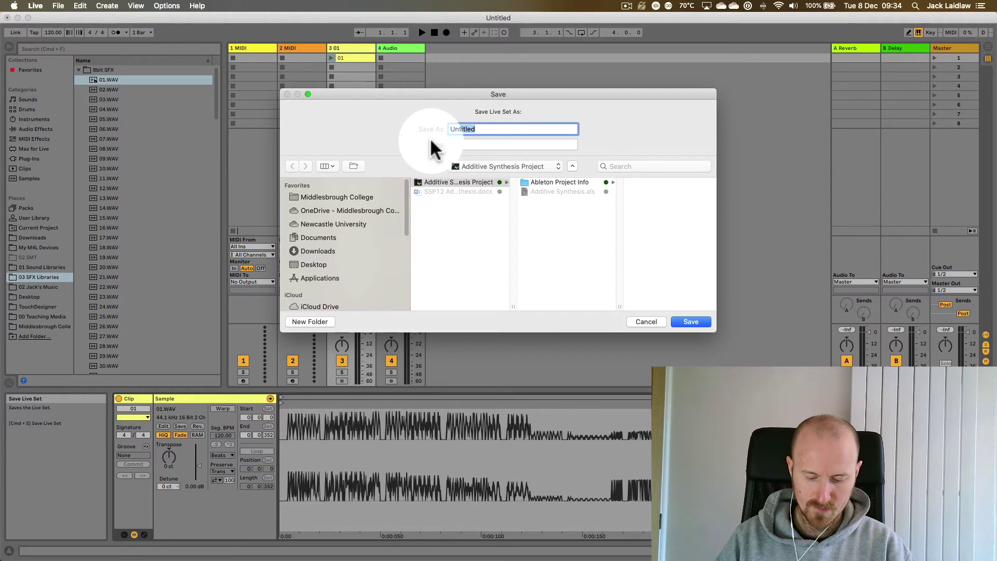
text(Project 1)
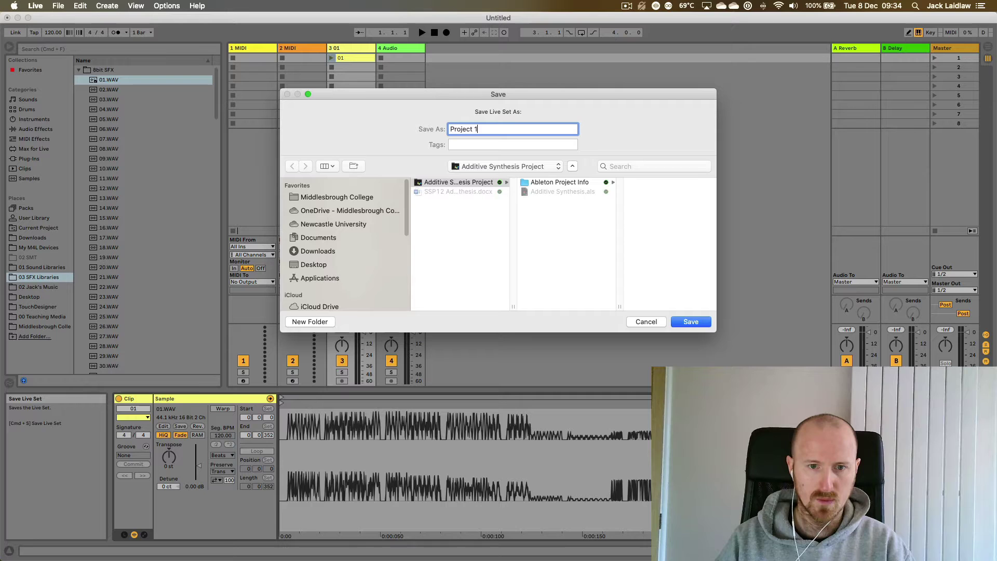
click(342, 265)
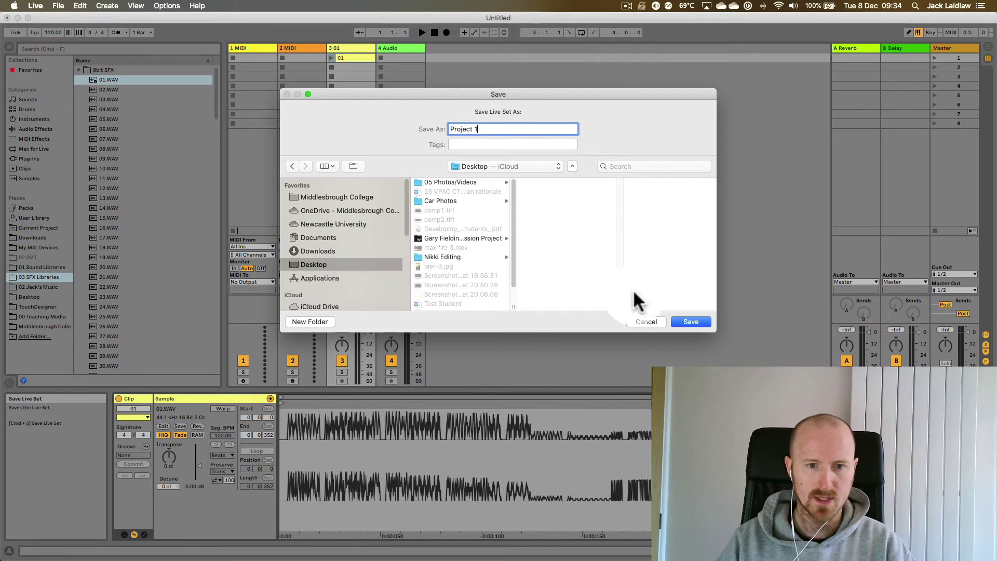
click(683, 322)
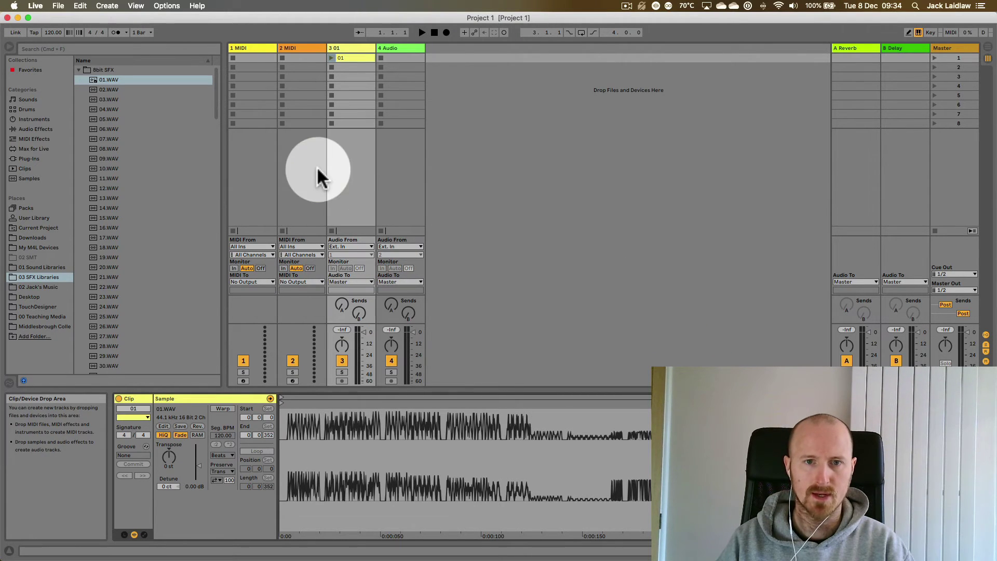
Open the Desktop's Project 1 Project folder in Finder on an empty desktop.
key(ctrl+Up)
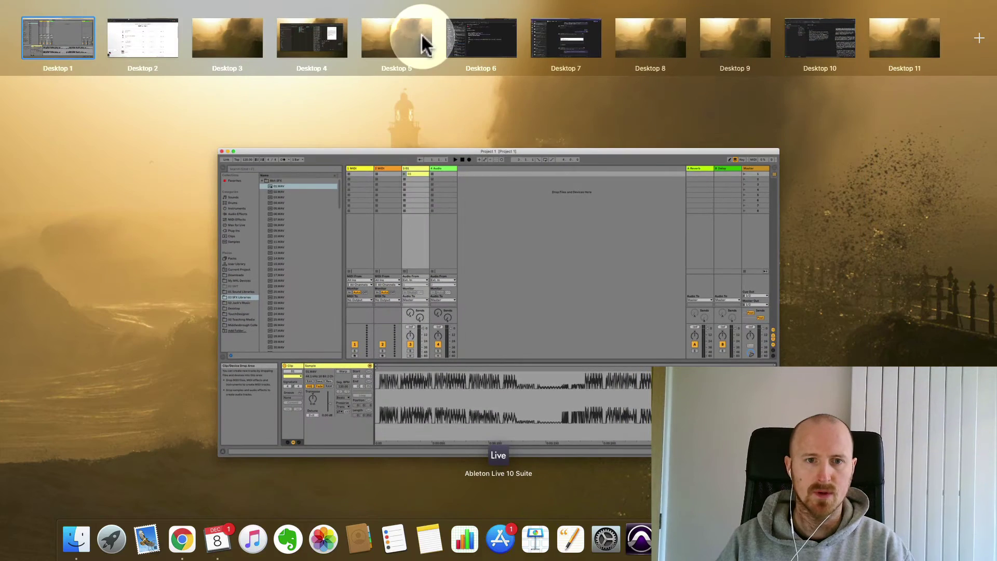
click(423, 38)
double_click(966, 330)
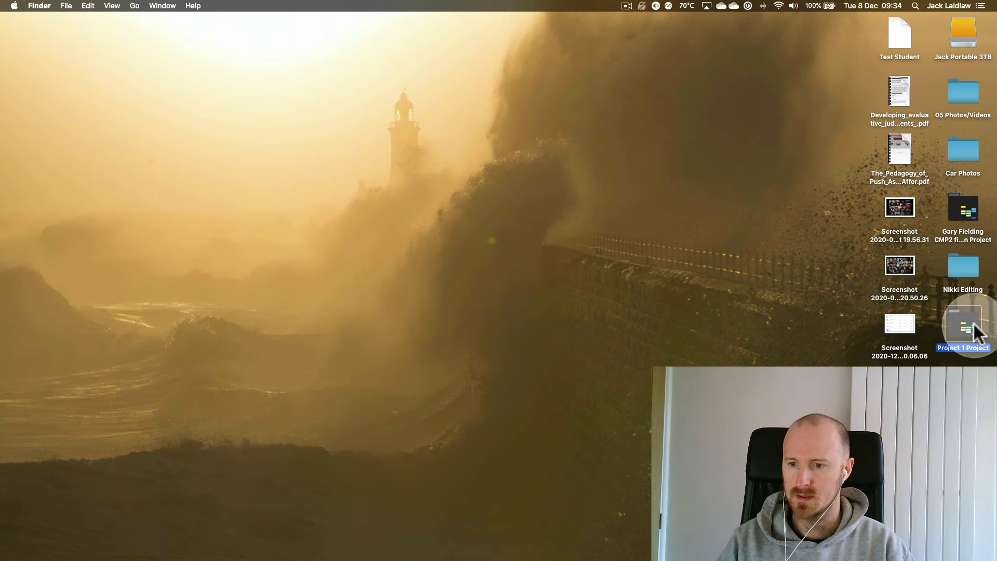
drag(349, 110, 234, 123)
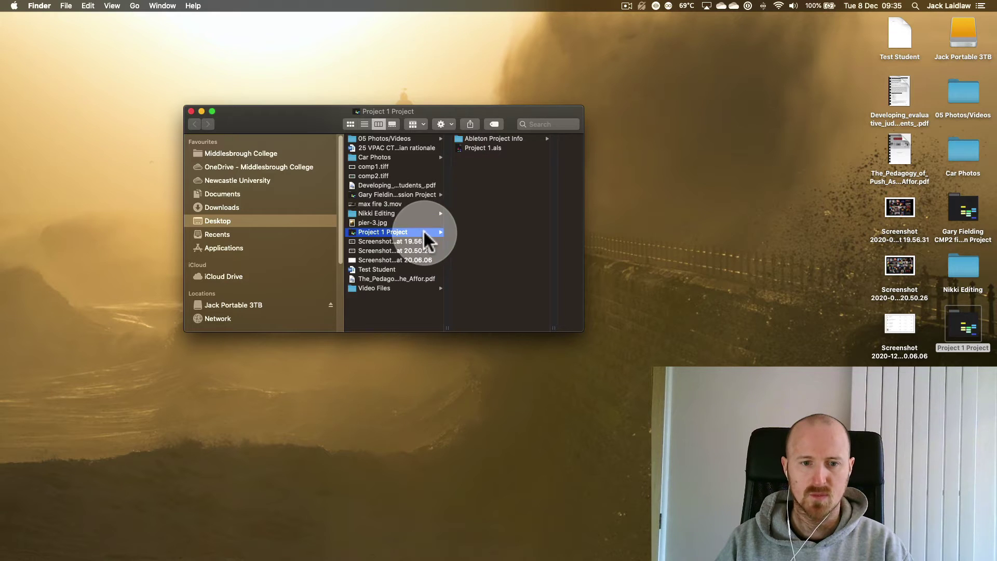
Inspect Project 1.als and the Ableton Project Info folder, then return to Live.
click(486, 147)
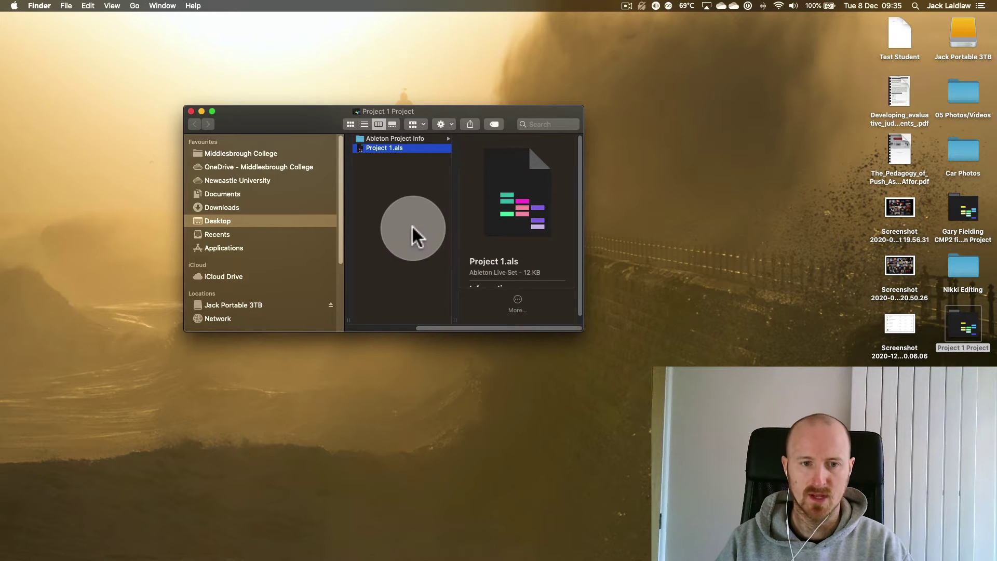
click(394, 138)
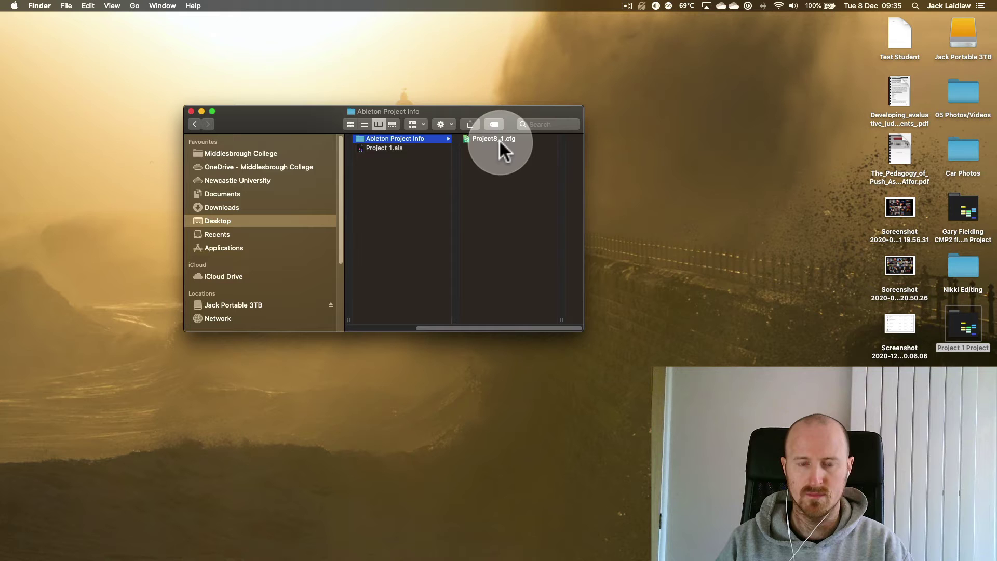
click(382, 148)
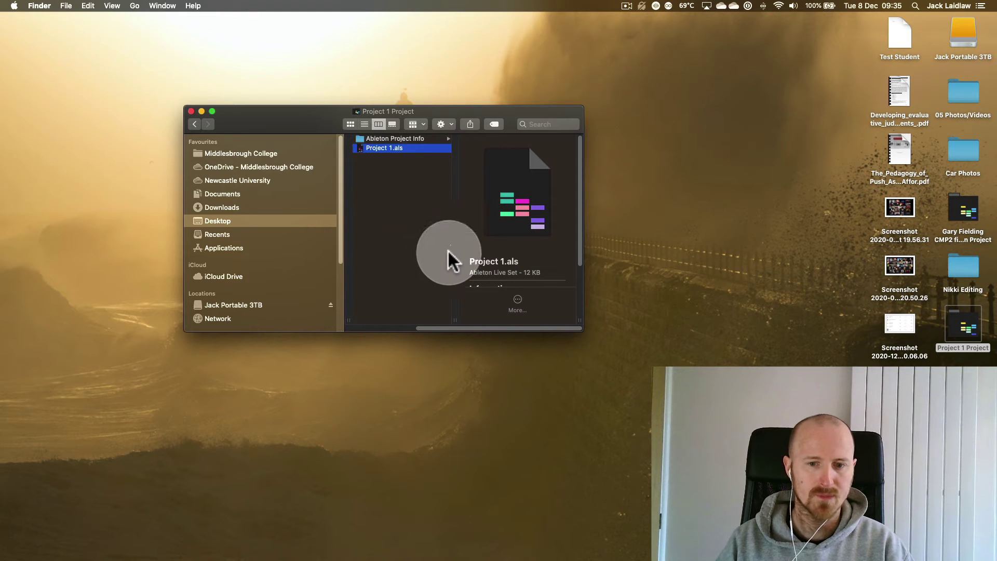
drag(582, 330, 656, 358)
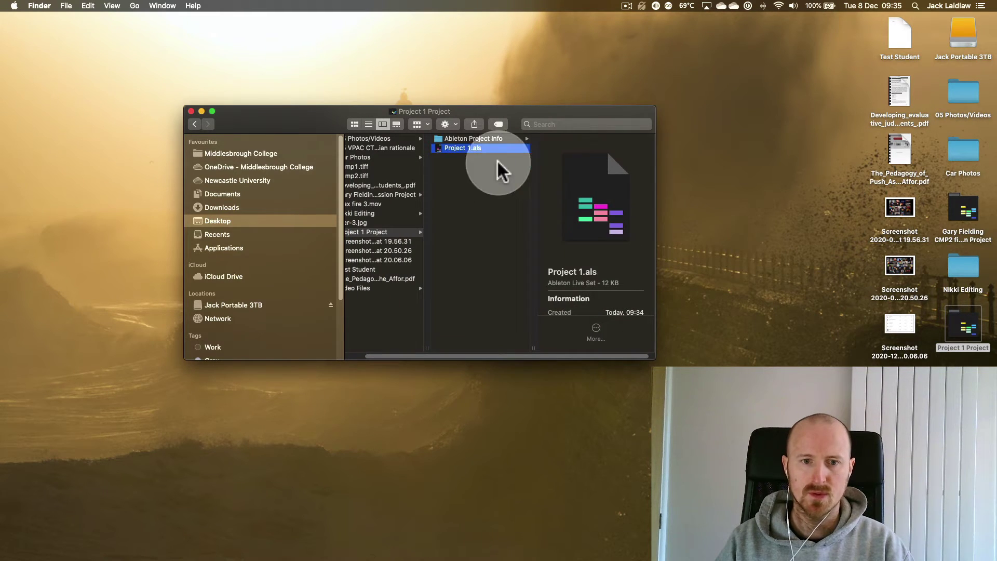
key(super+Tab)
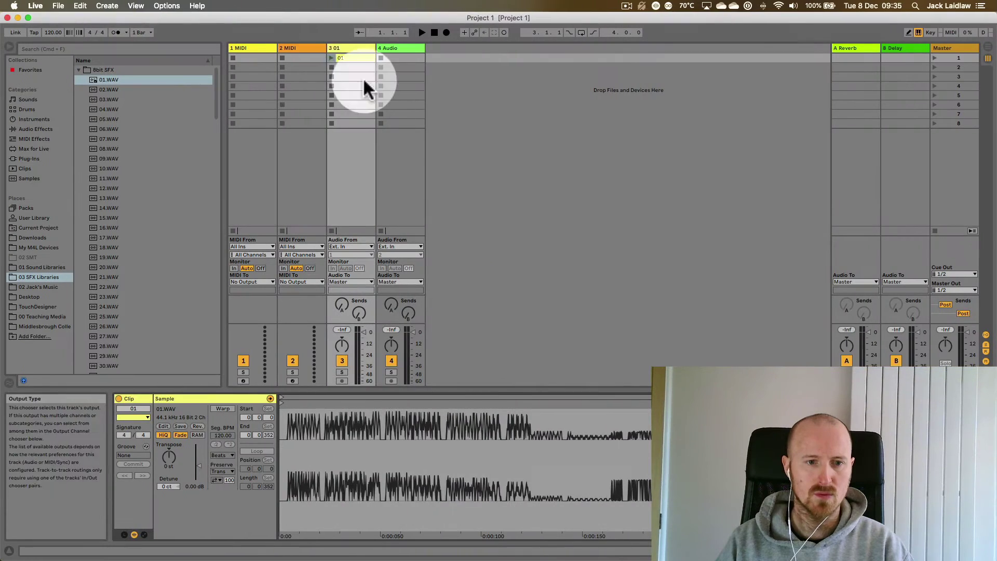
Hide Live and open the Jack Portable 3TB drive from the desktop.
key(F11)
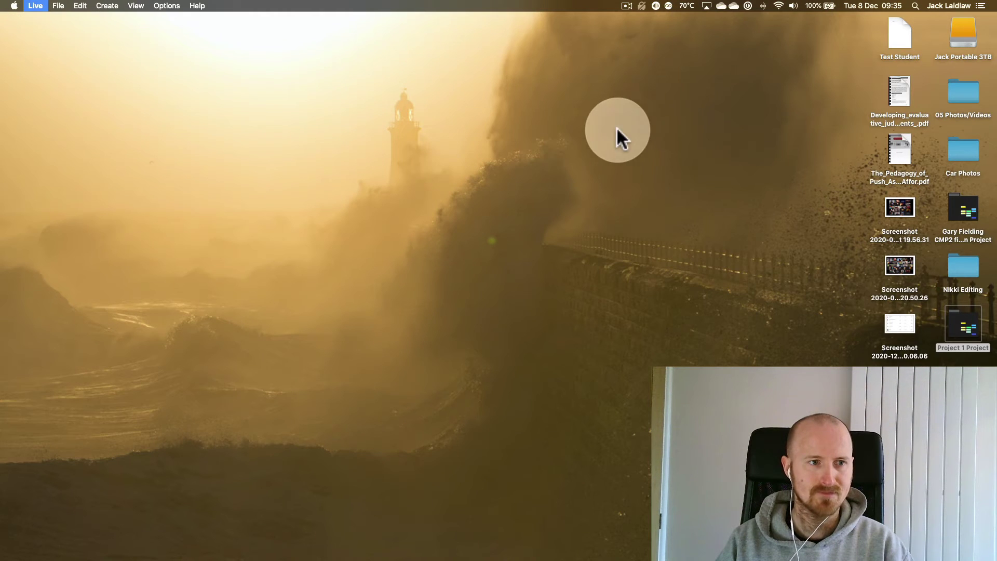
click(600, 130)
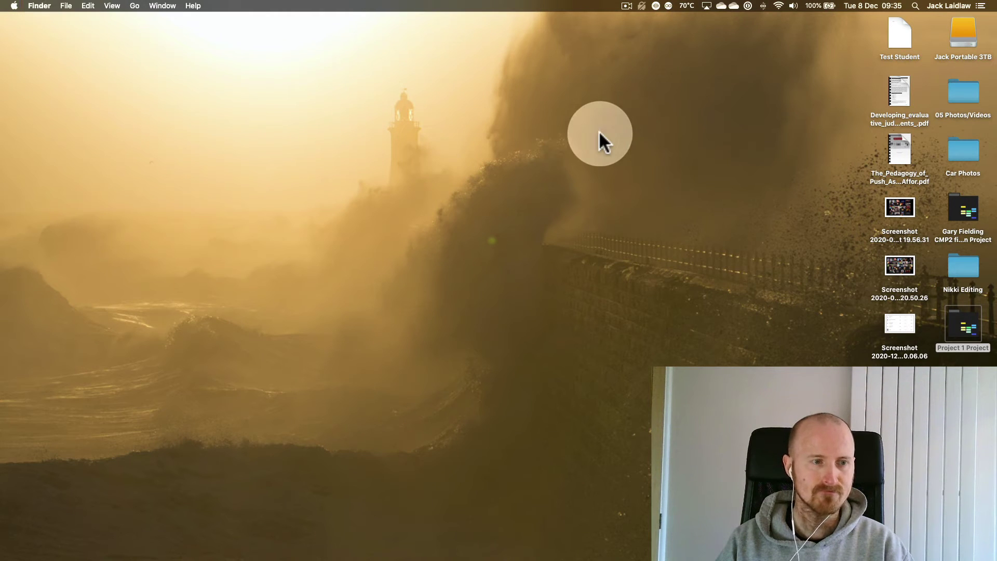
click(961, 38)
key(super+o)
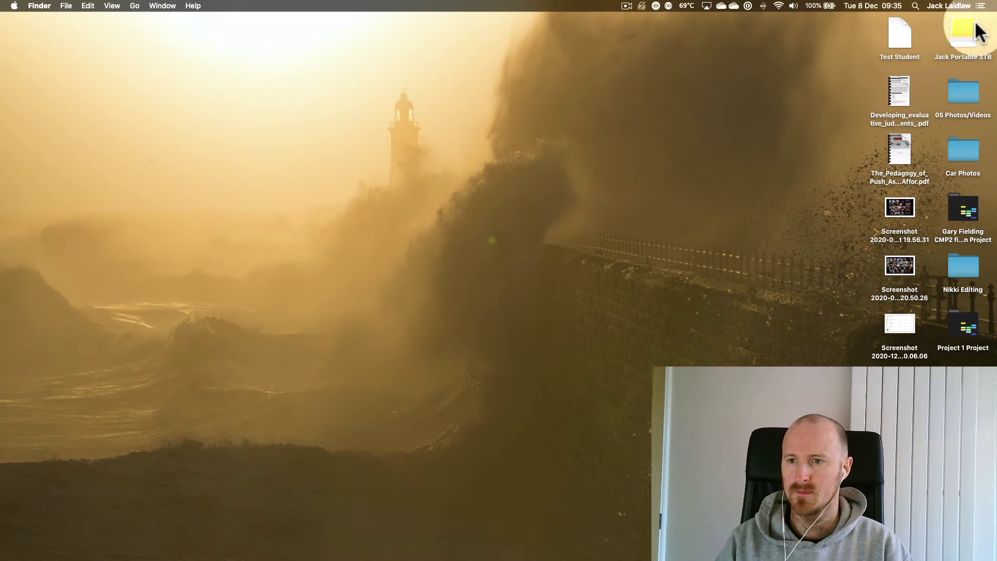
Eject the Jack Portable 3TB drive.
right_click(957, 31)
click(725, 98)
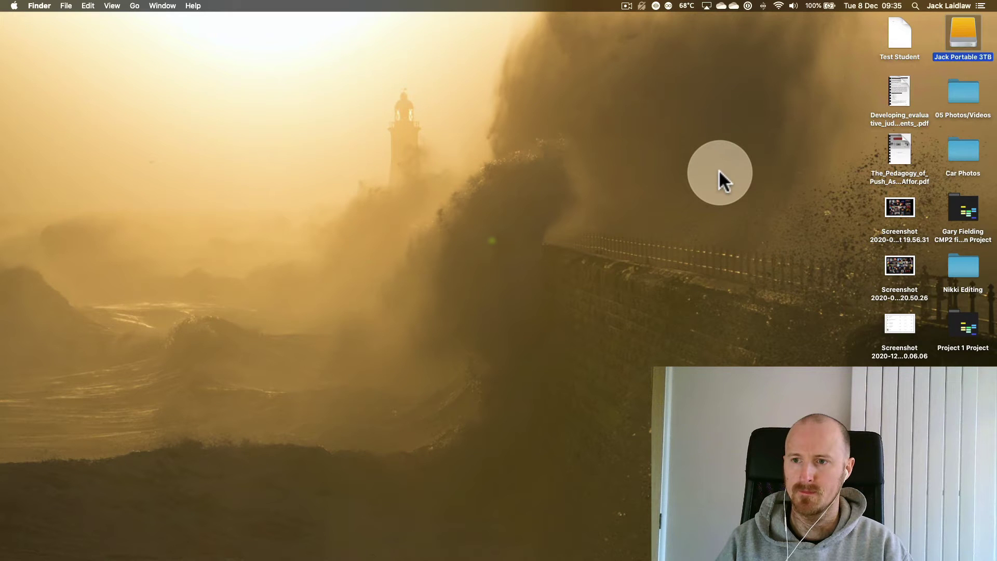
right_click(959, 34)
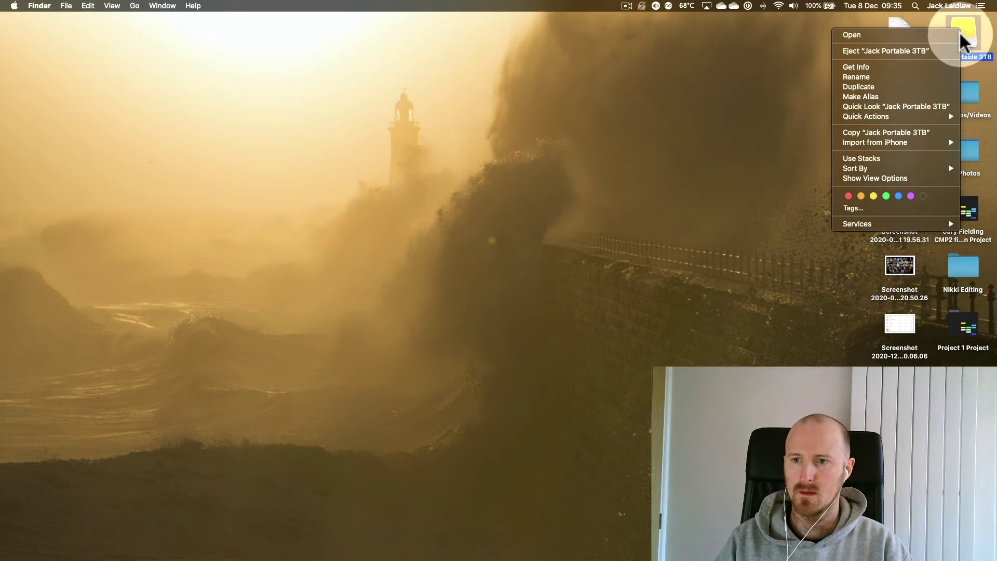
click(902, 50)
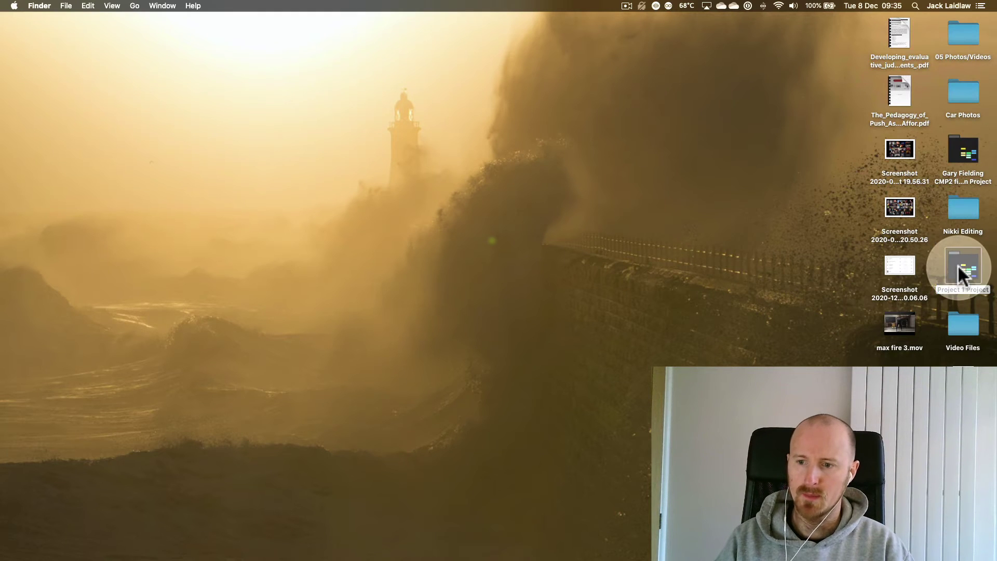
Open Project 1.als and select the missing 01.WAV in the Missing Media Files list.
double_click(962, 267)
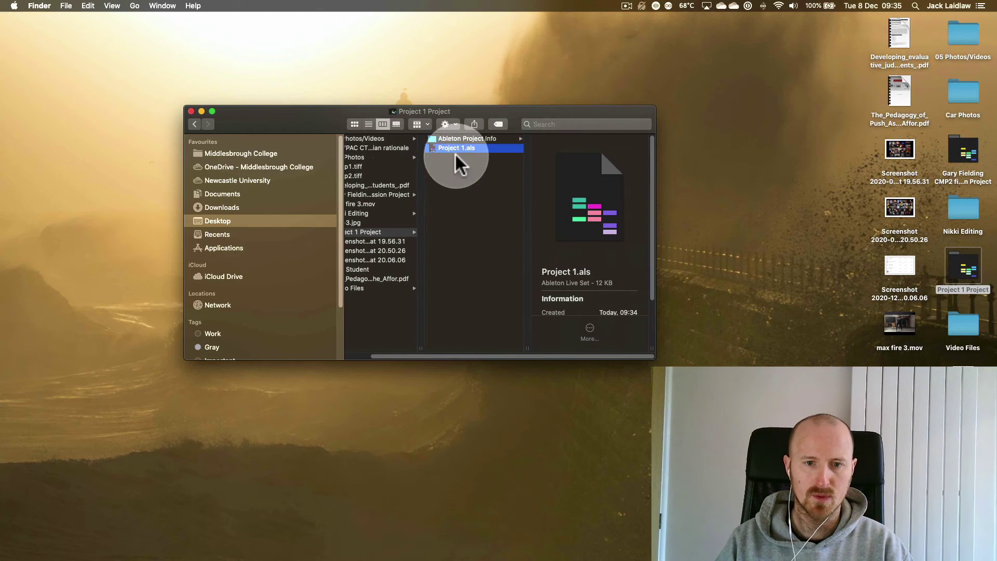
click(154, 213)
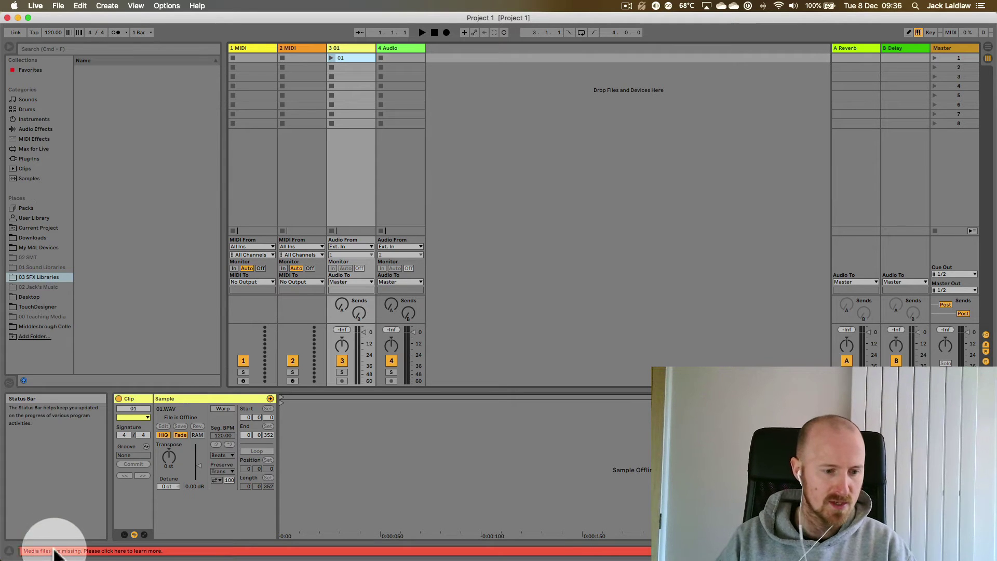
click(125, 552)
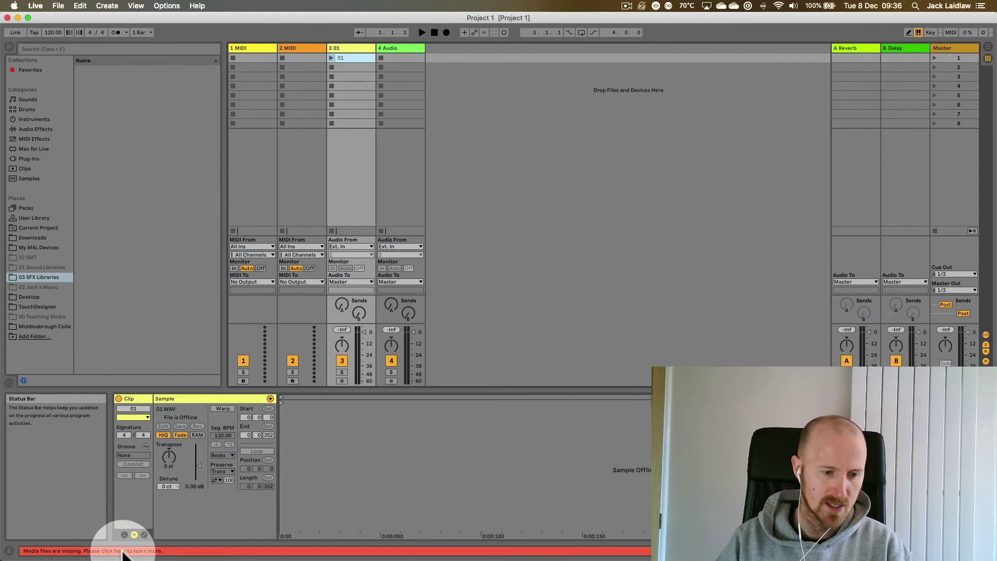
click(801, 161)
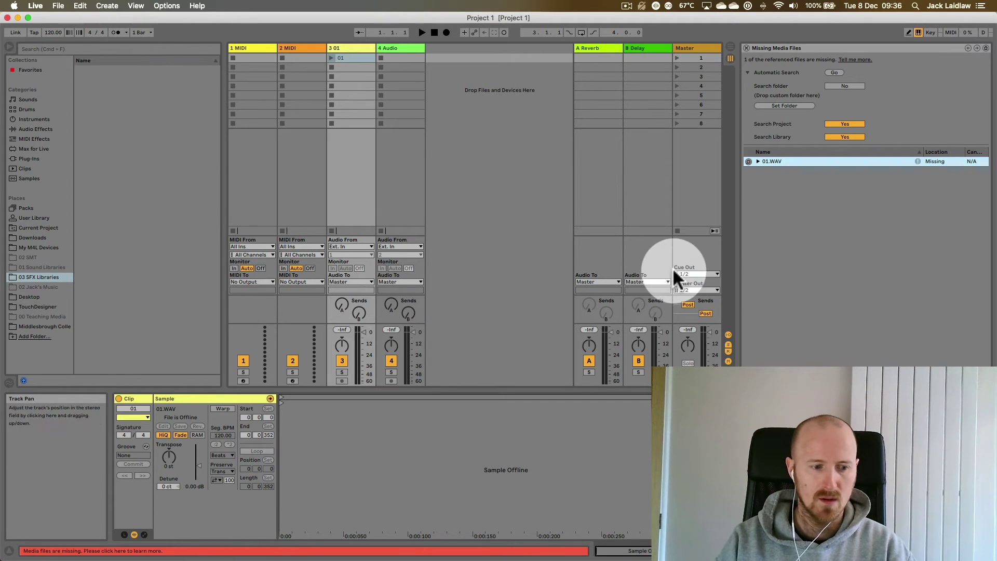
Set the missing-file search folder to 01 Sound Libraries on the portable drive.
click(792, 105)
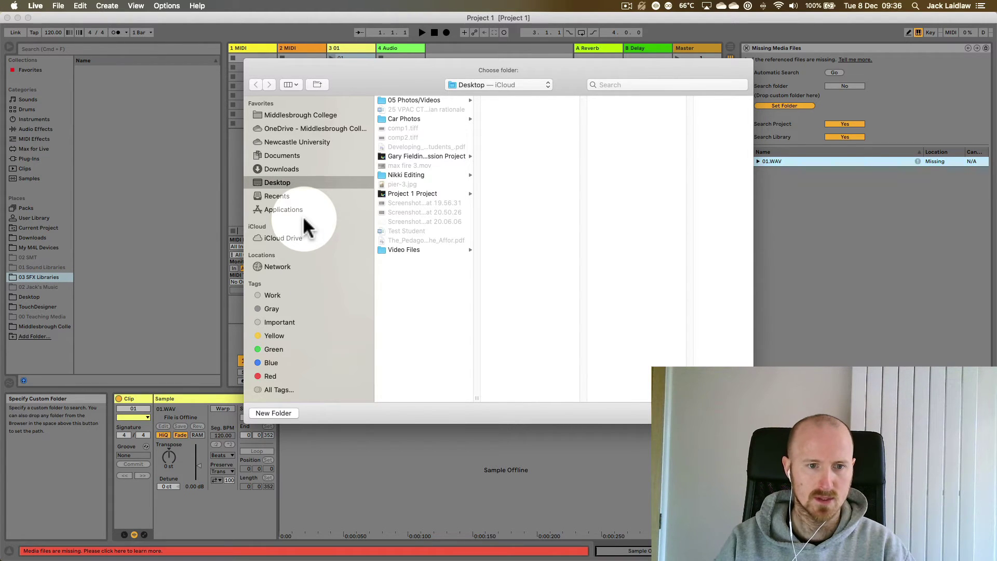
click(311, 266)
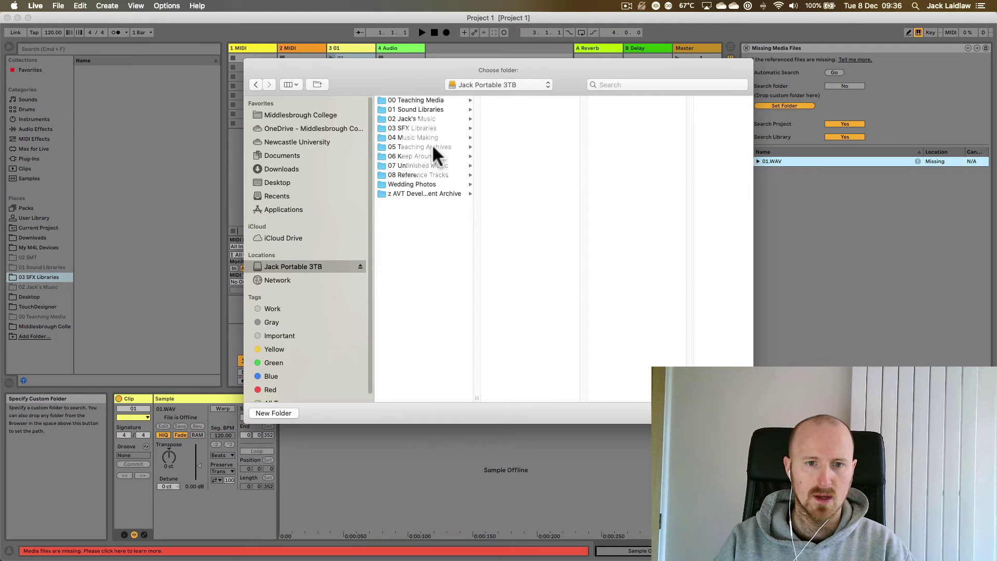
click(440, 110)
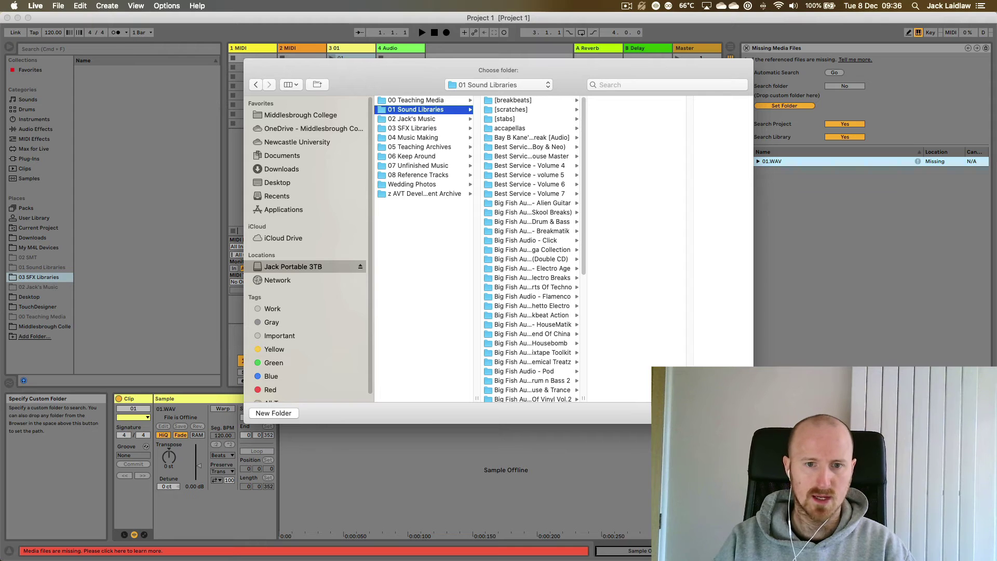
key(Return)
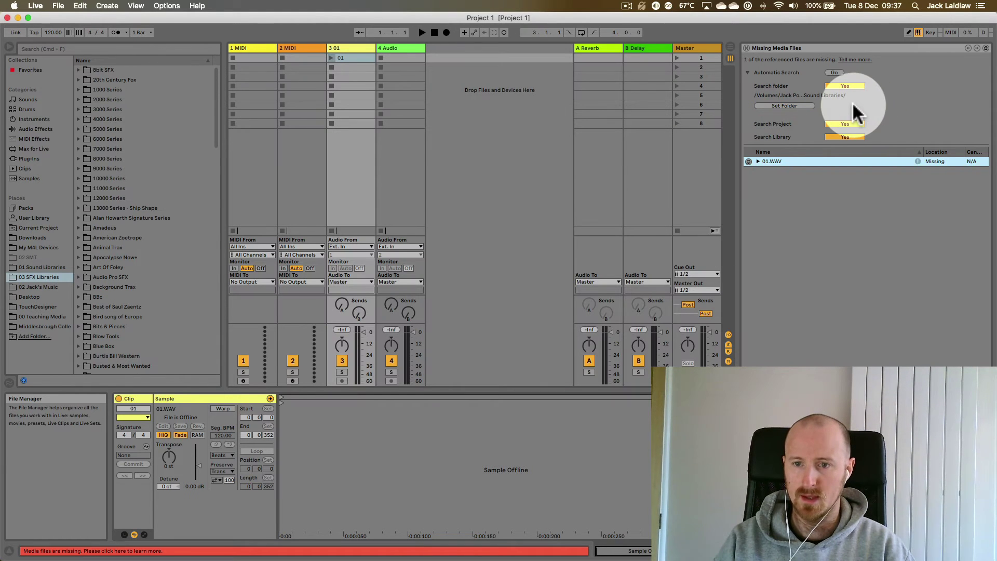
Run and cancel the automatic search for 01.WAV, close the file list, and start a new Live Set.
click(834, 73)
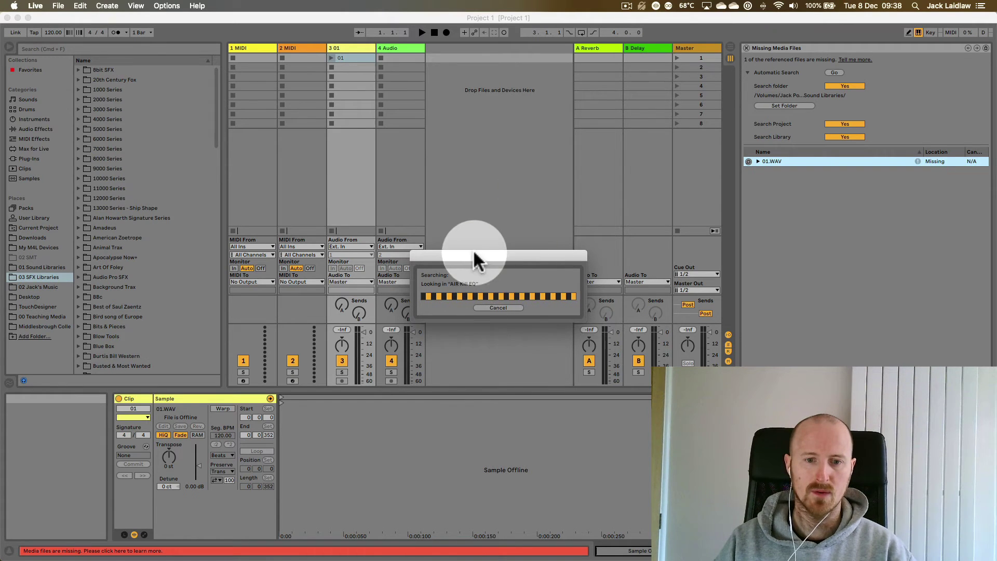
click(504, 307)
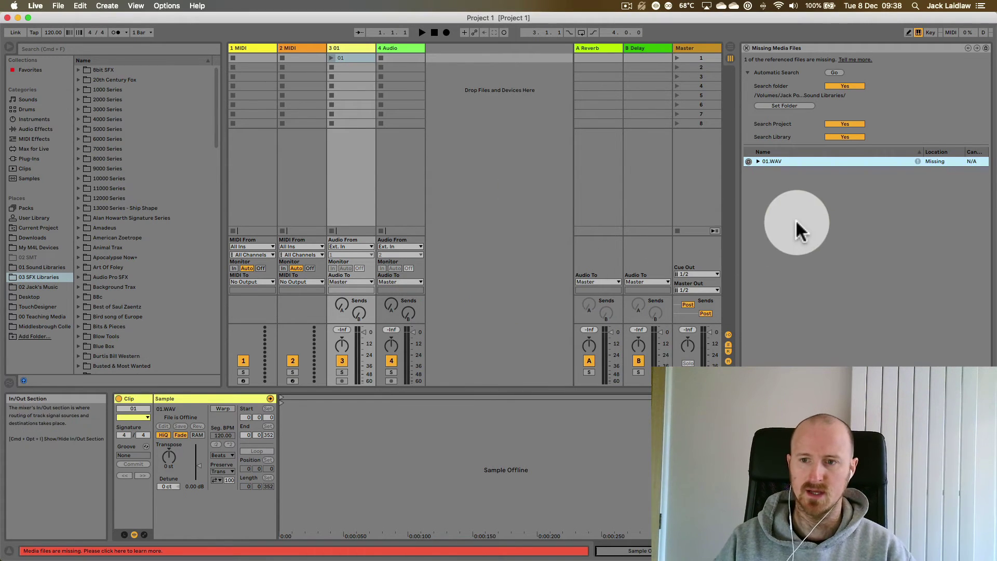
click(851, 90)
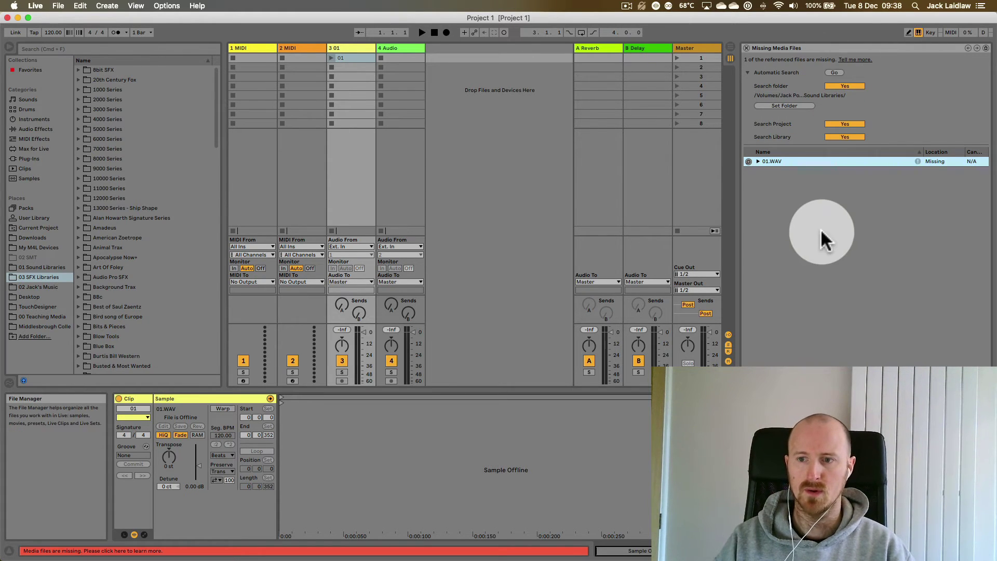
click(745, 48)
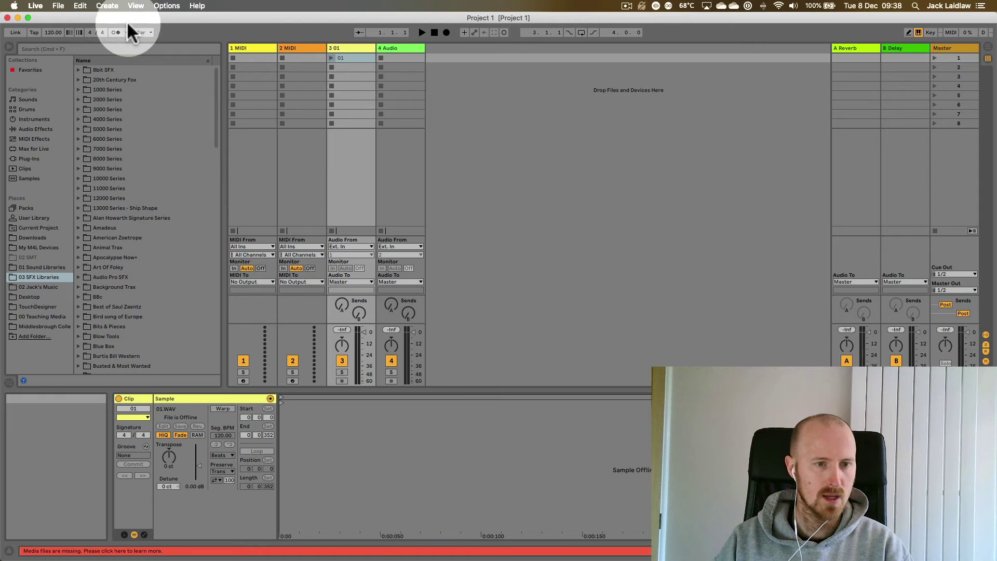
key(super+n)
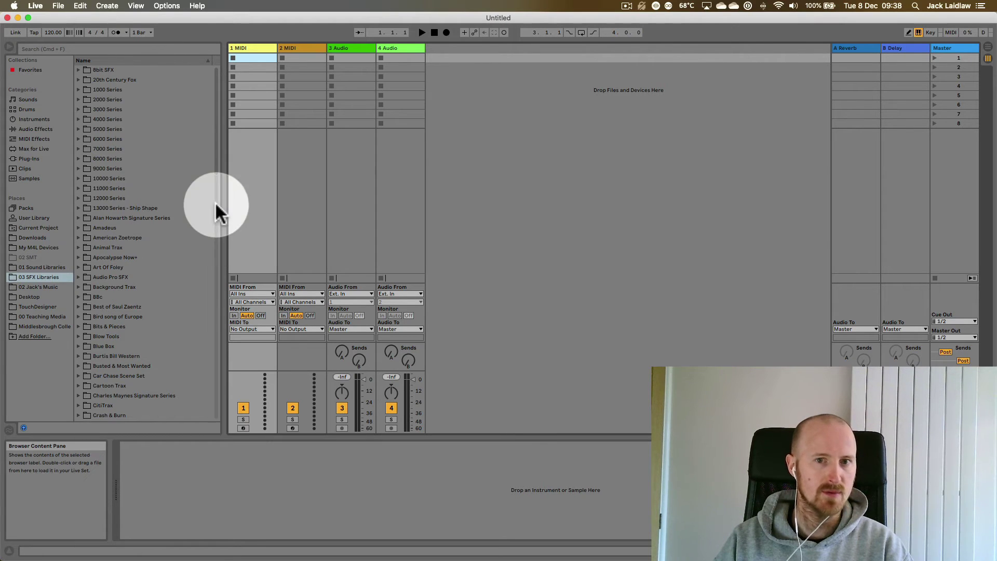
Reopen Project 1.als from Finder so its 01.WAV clip loads with a waveform.
mouse_move(2, 2)
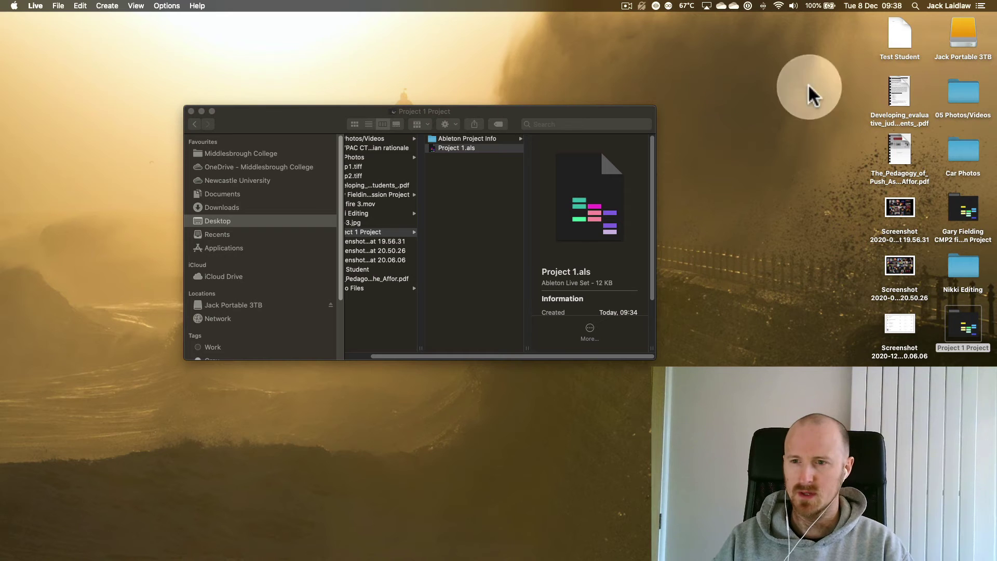
click(455, 148)
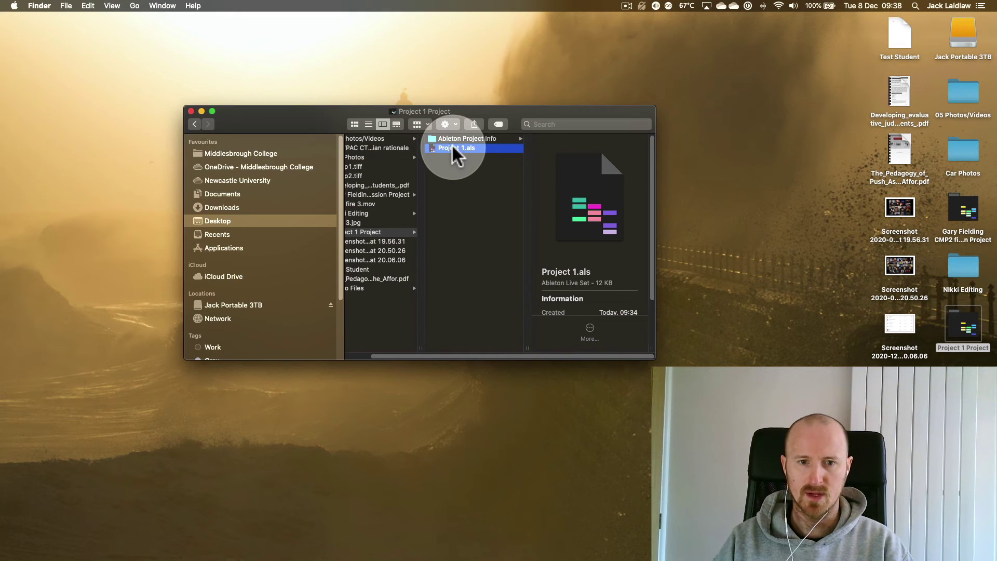
click(224, 63)
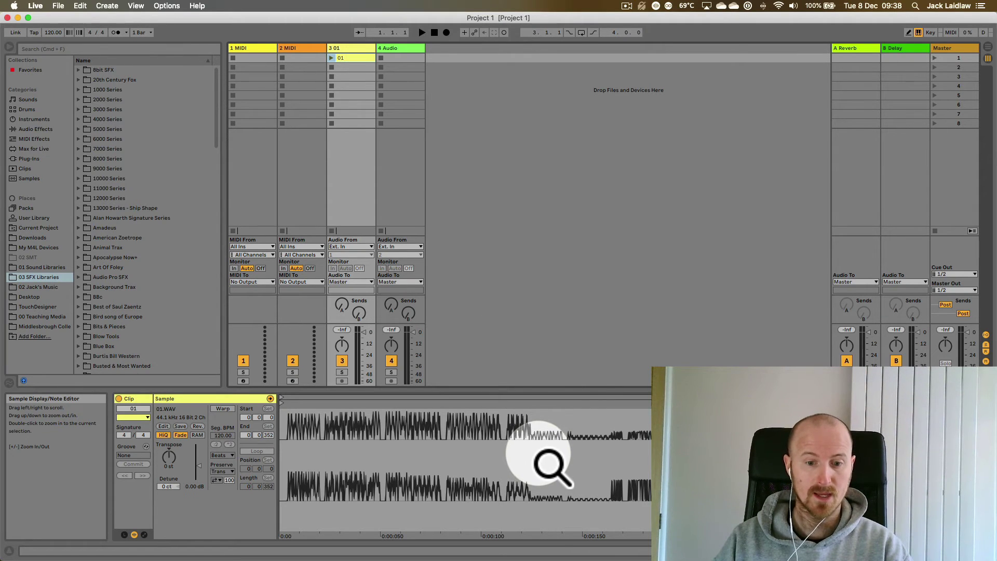
Eject the portable drive and reopen Project 1.als, leaving 01.WAV offline.
double_click(243, 16)
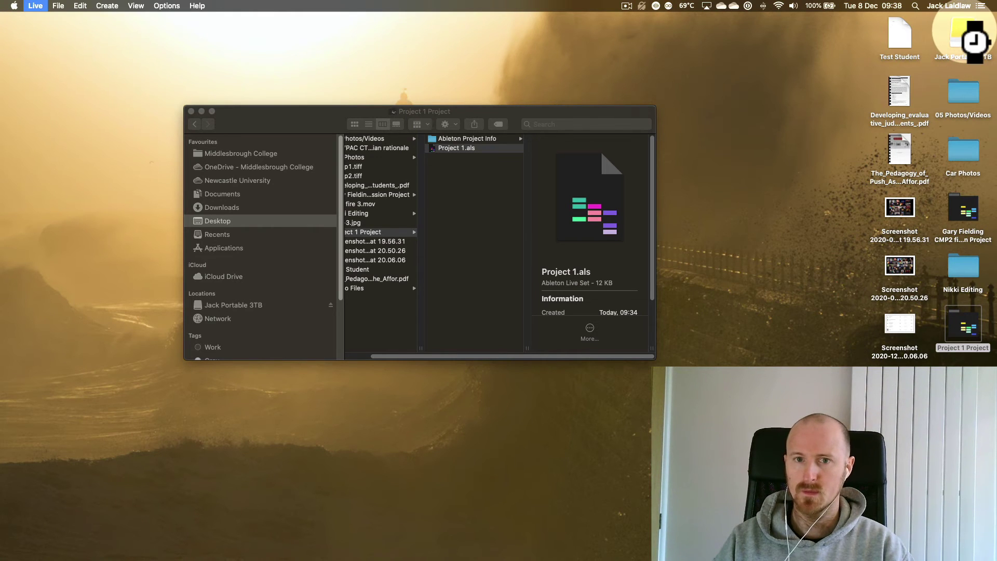
click(963, 38)
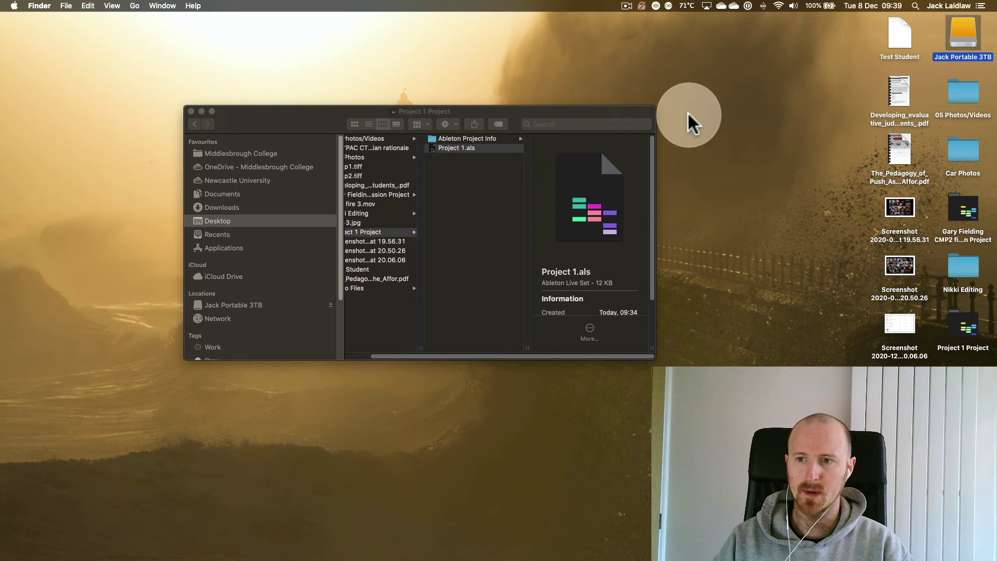
key(super+e)
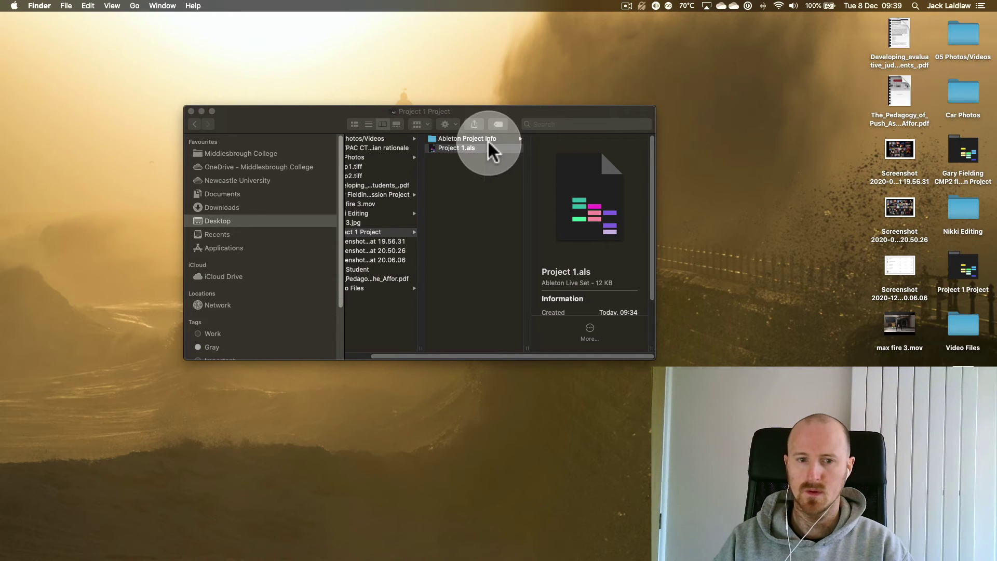
double_click(473, 147)
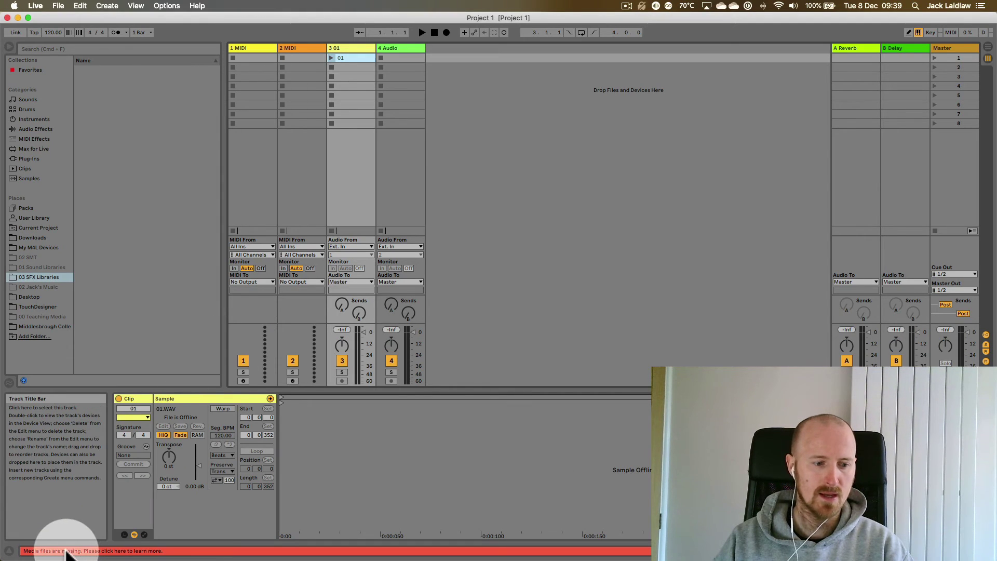
Point the missing-file search at the portable drive's 03 SFX Libraries > 8bit SFX folder.
click(134, 549)
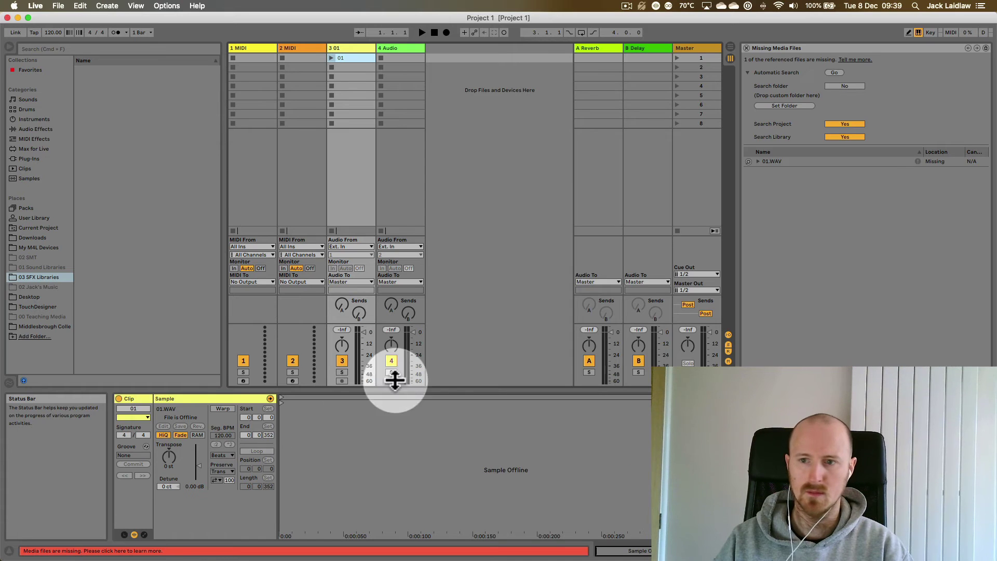
click(803, 106)
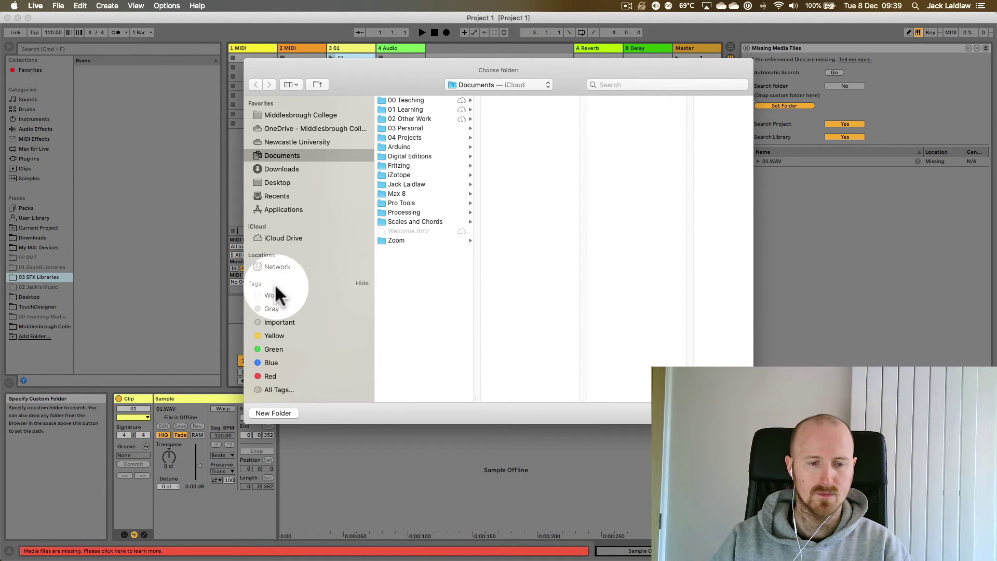
click(288, 266)
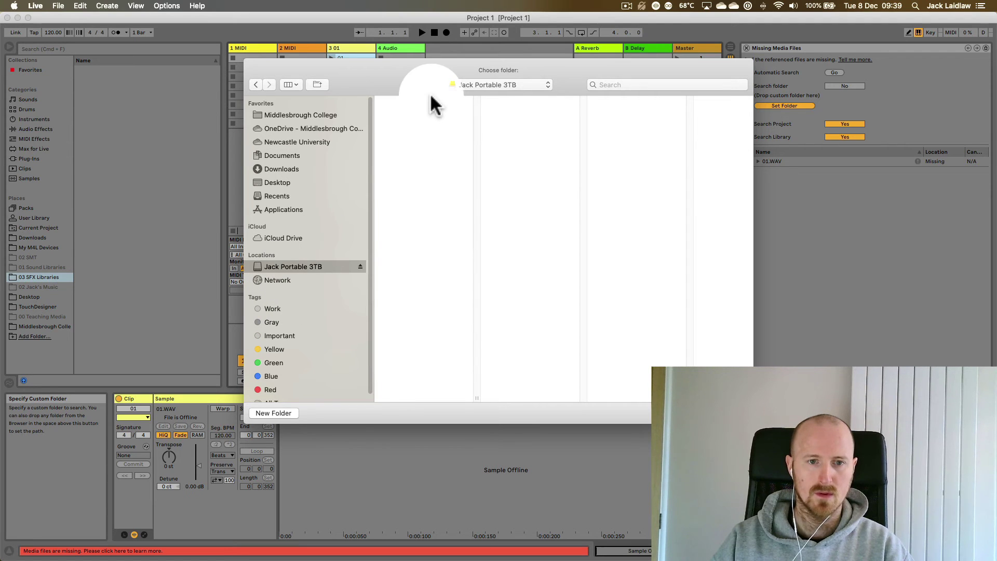
click(425, 128)
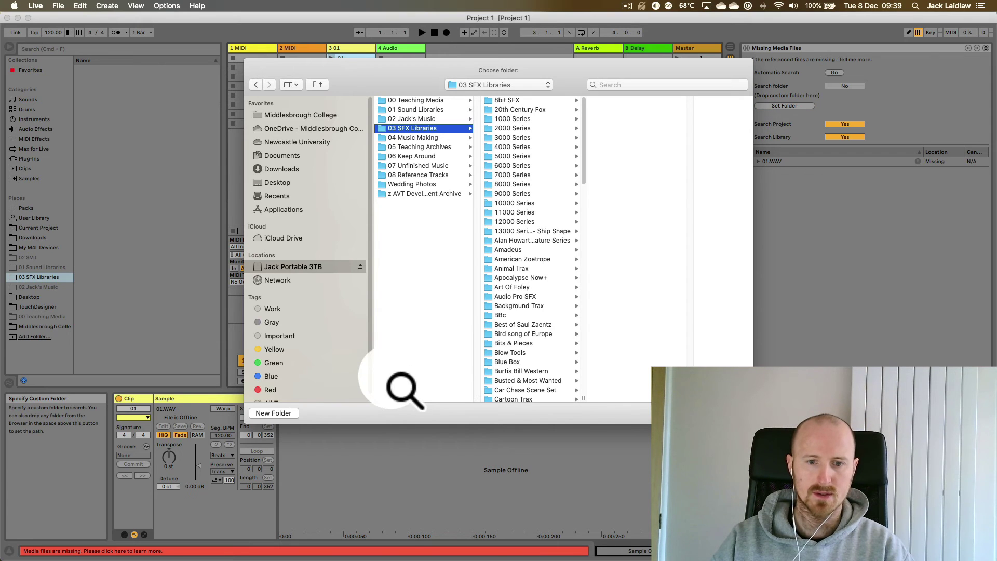
click(506, 101)
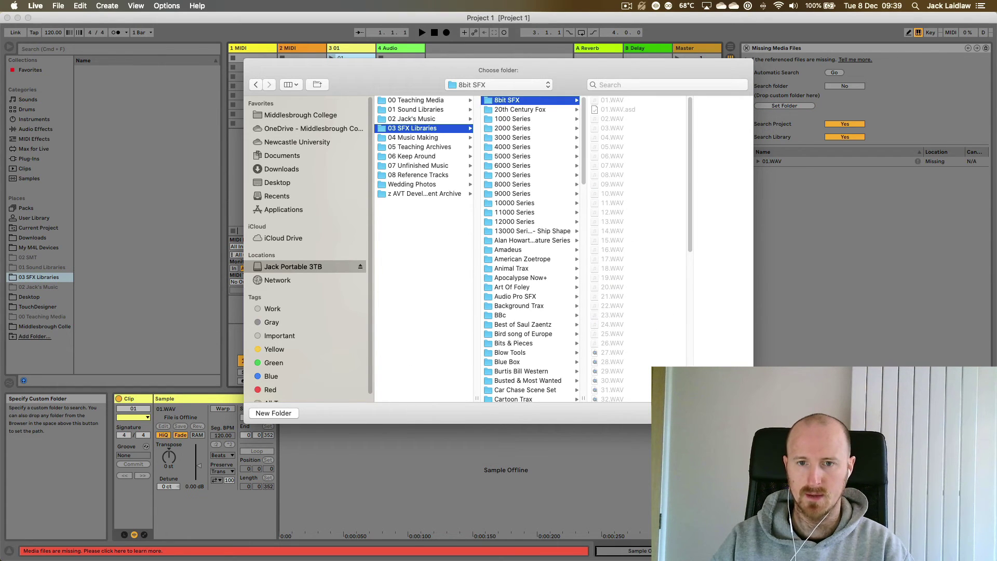
Relink 01.WAV by searching the 8bit SFX folder, save the set, and close the File Manager.
key(Return)
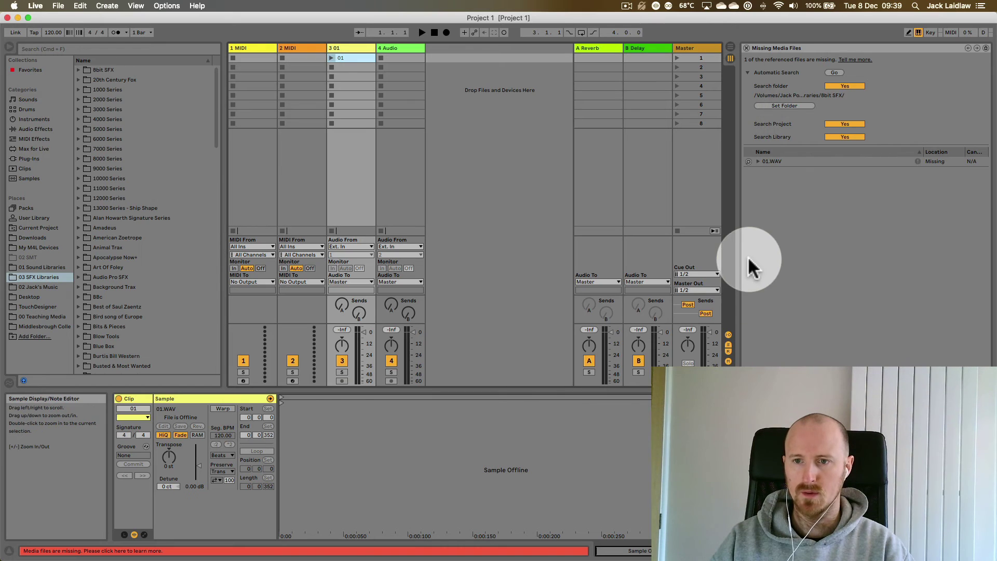
click(834, 72)
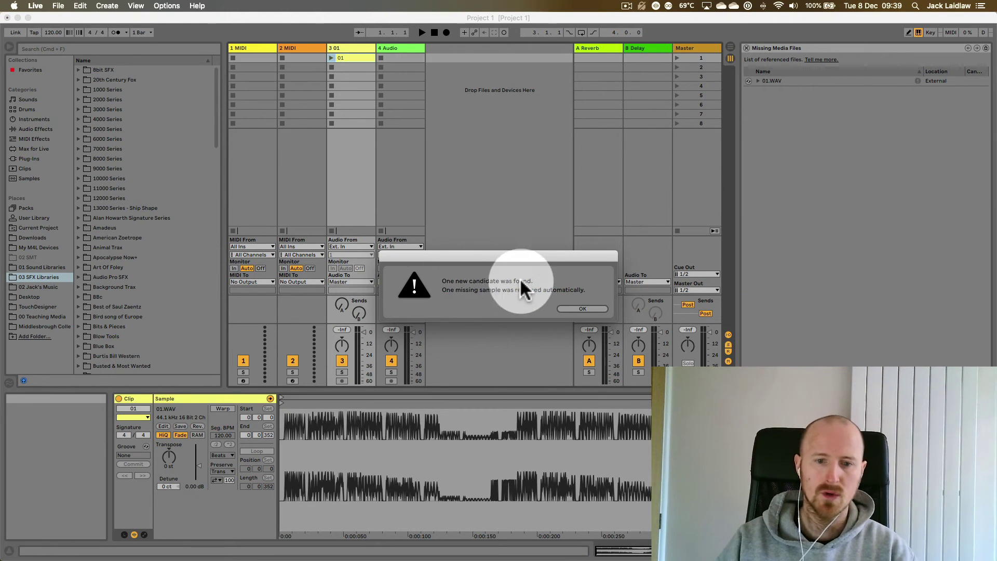
click(579, 309)
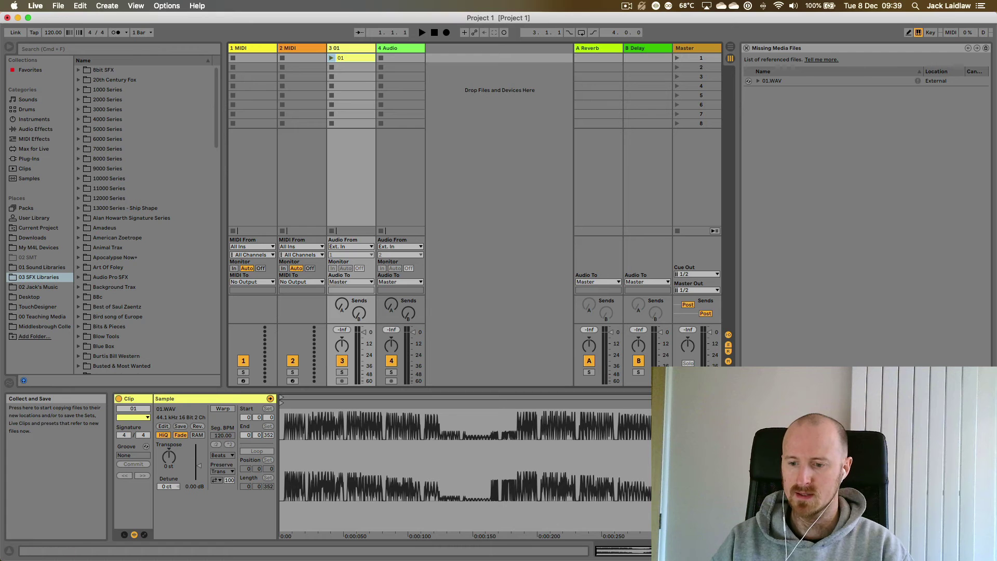
click(578, 305)
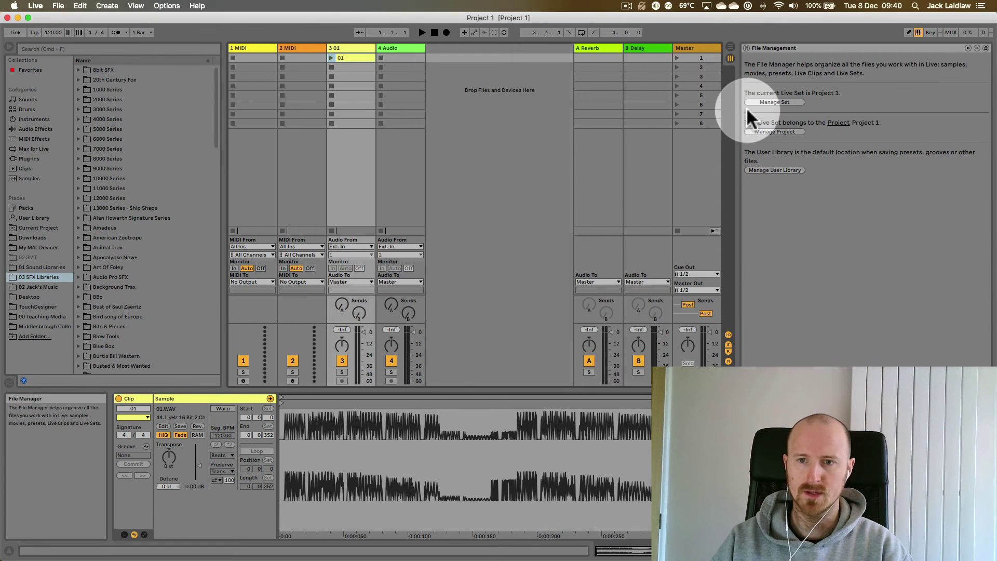
click(747, 46)
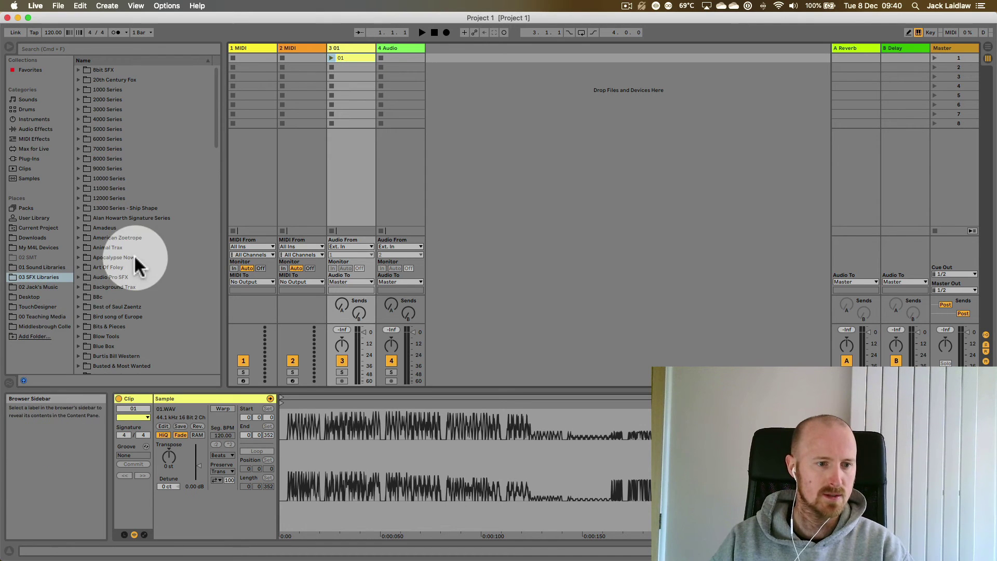
Drag 03.WAV, 05.WAV and 07.WAV from 8bit SFX into track 4's slots 2, 4 and 6.
click(79, 69)
drag(109, 99, 393, 67)
drag(109, 119, 393, 85)
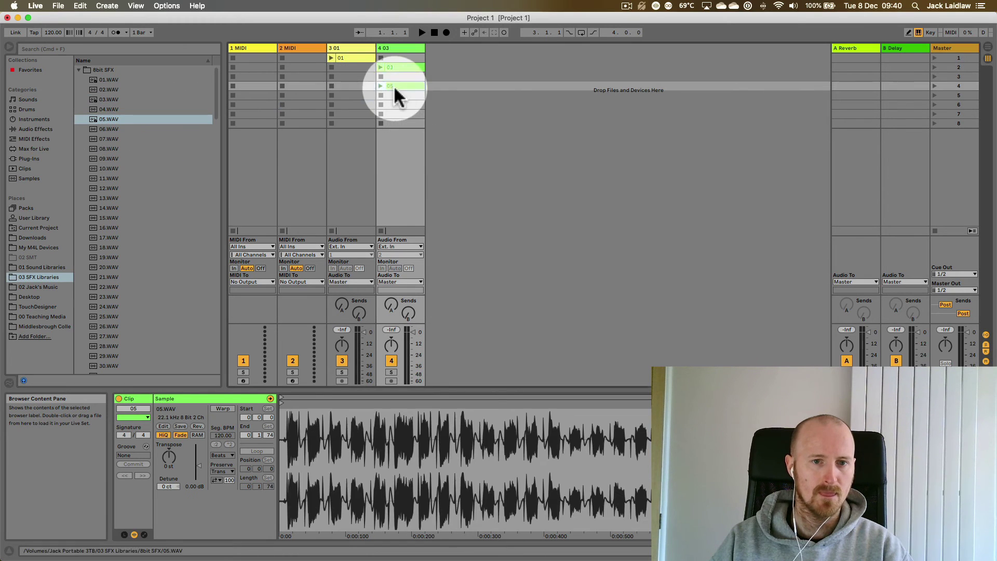
drag(113, 138, 398, 104)
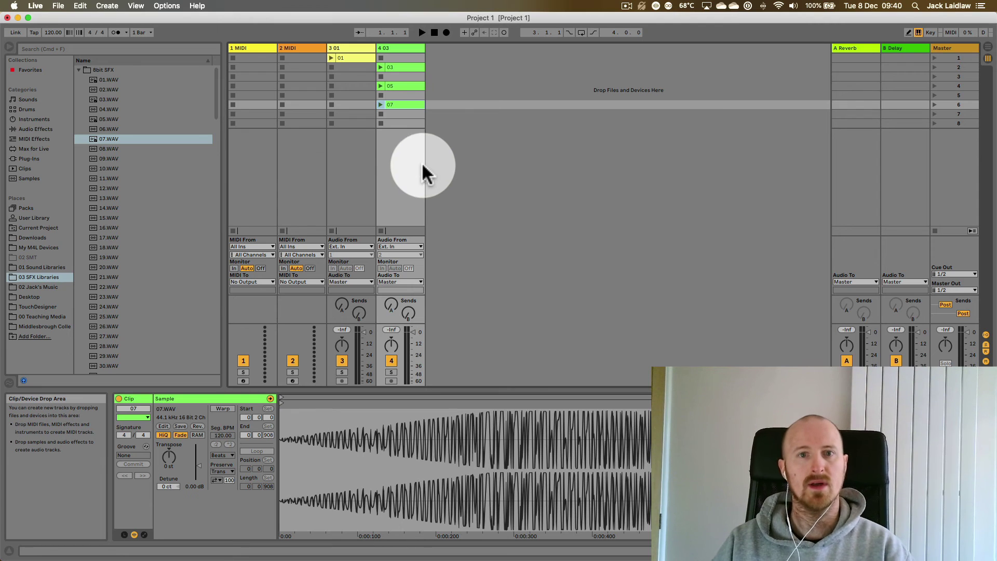
Run File > Collect All and Save, leaving all four media-copy options on Yes.
click(59, 6)
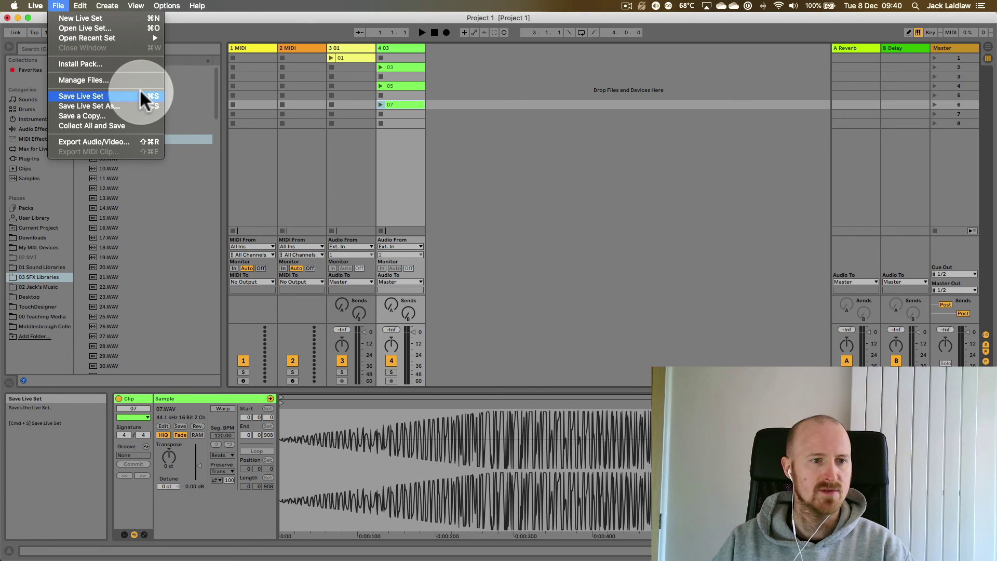
click(127, 124)
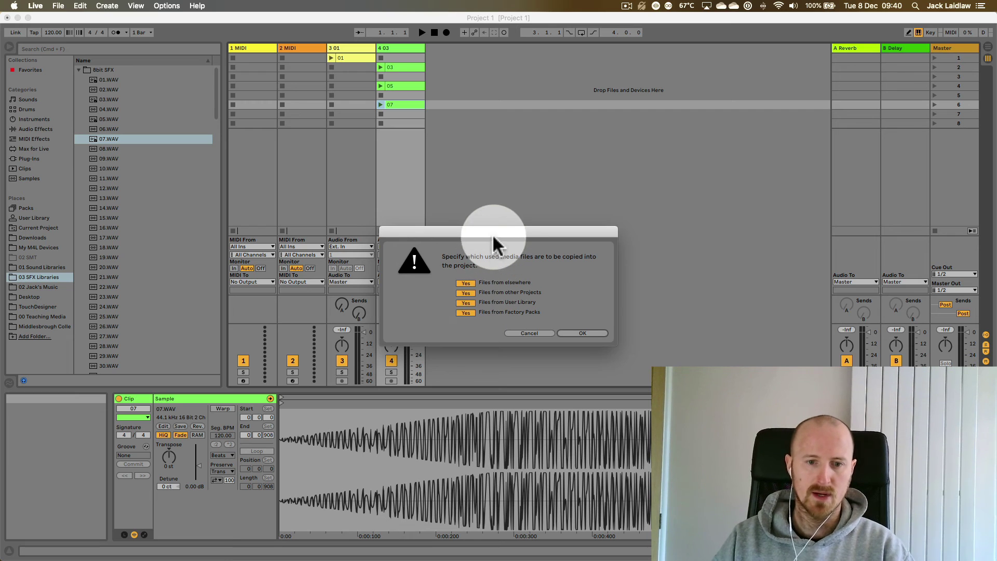
drag(493, 235, 543, 198)
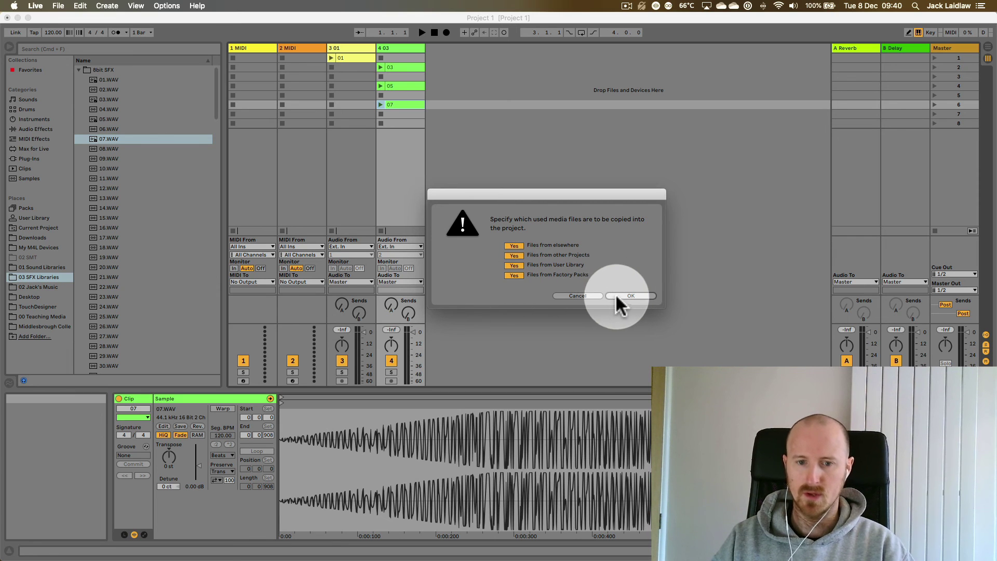
click(630, 295)
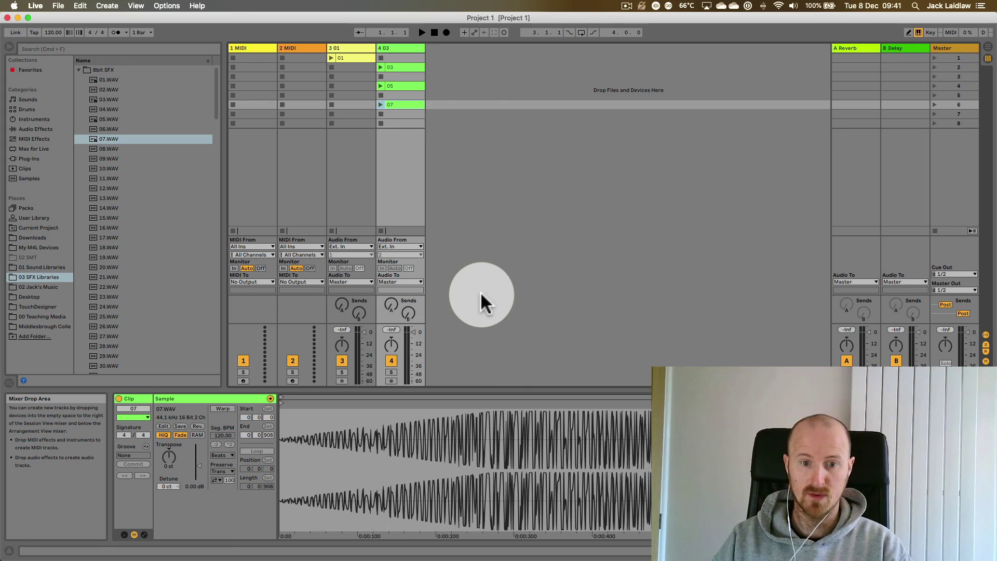
Bring the Finder window forward through Mission Control and reposition it.
key(ctrl+Up)
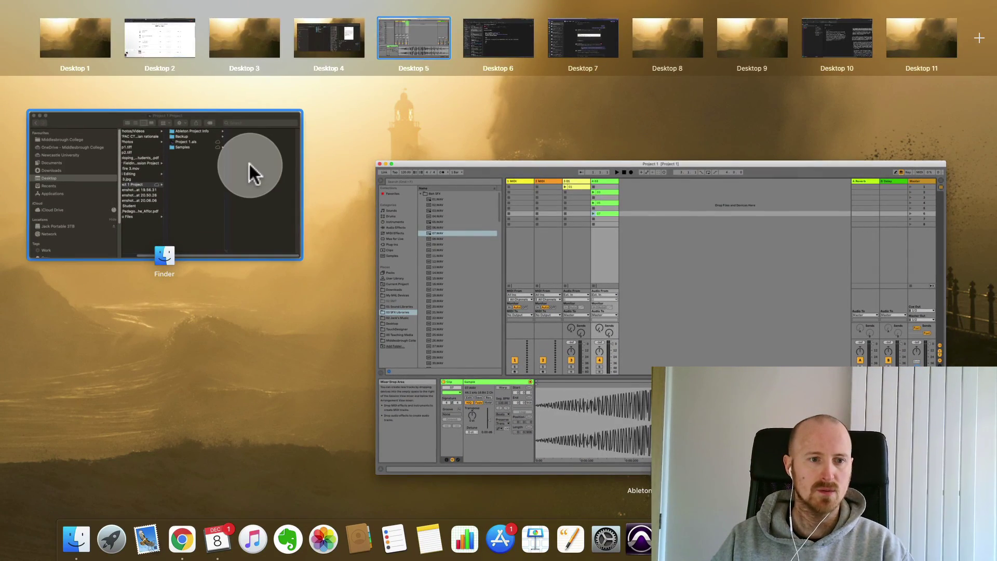
click(248, 162)
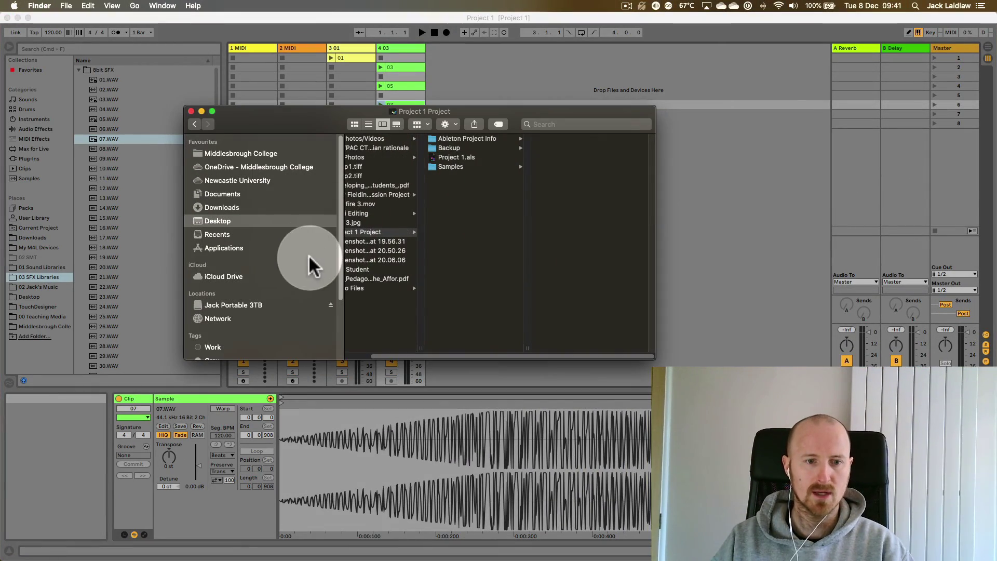
drag(507, 122, 587, 158)
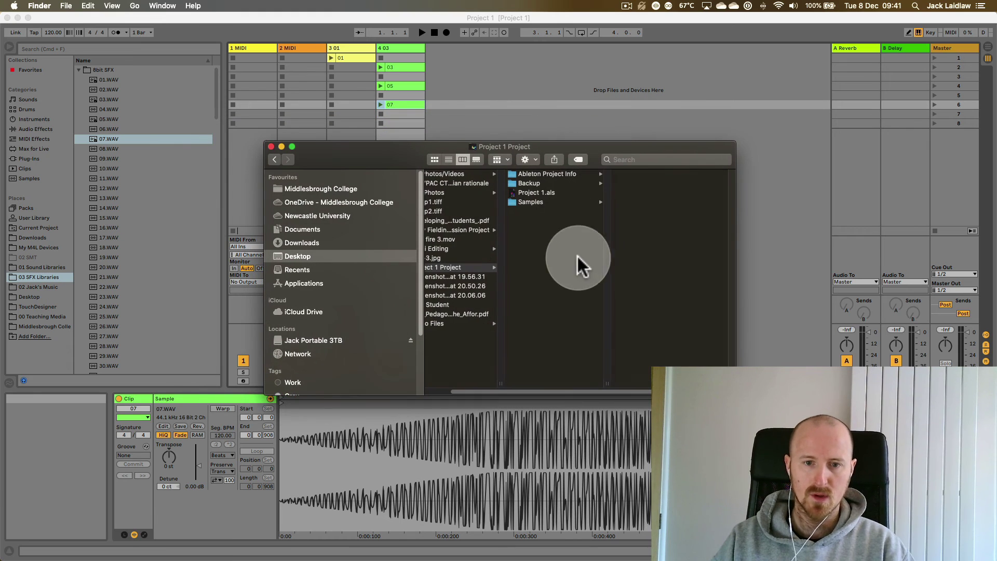
Check that Samples > Imported holds 01, 03, 05 and 07.WAV, then return to Project 1 Project.
click(537, 203)
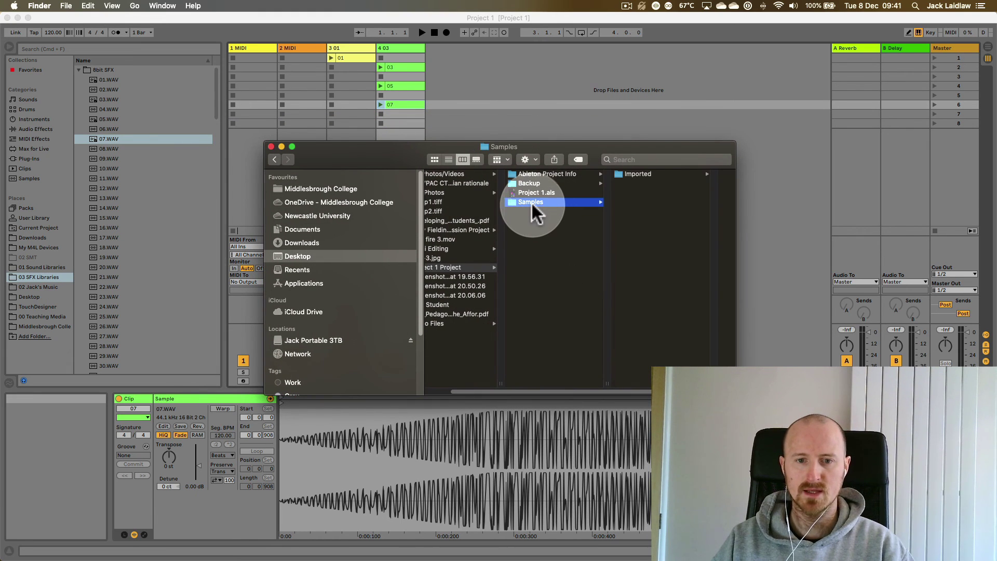
click(652, 178)
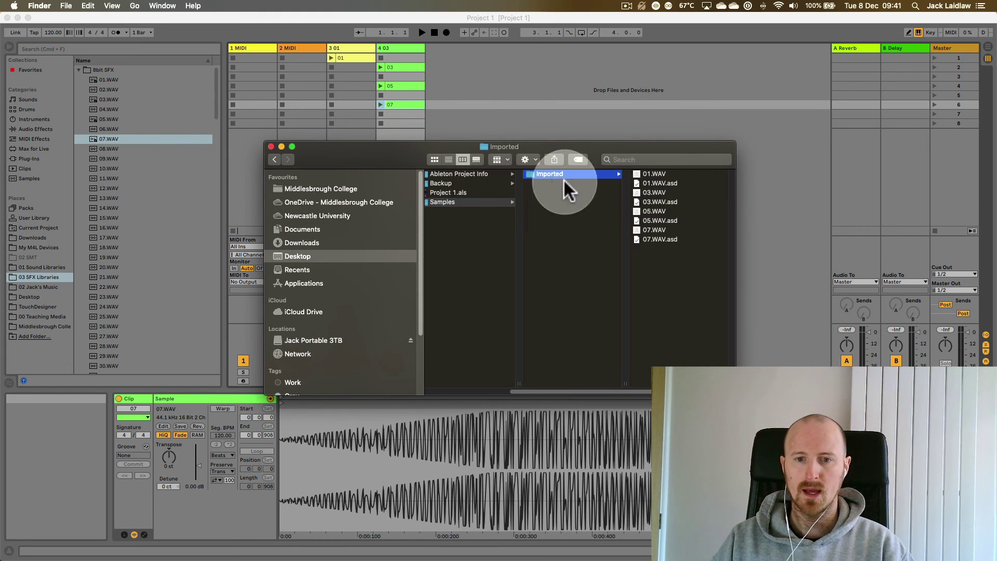
click(662, 191)
click(550, 230)
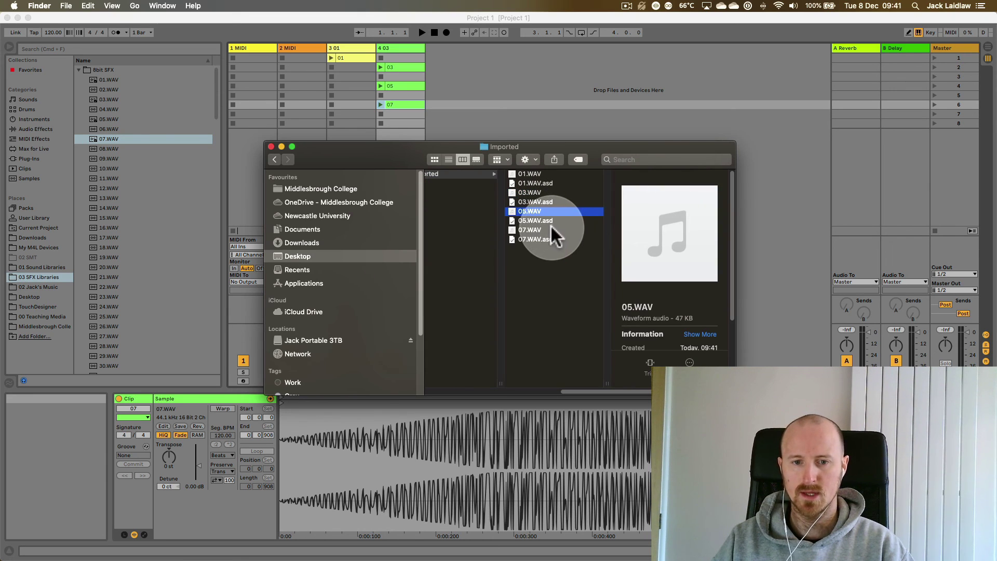
click(532, 389)
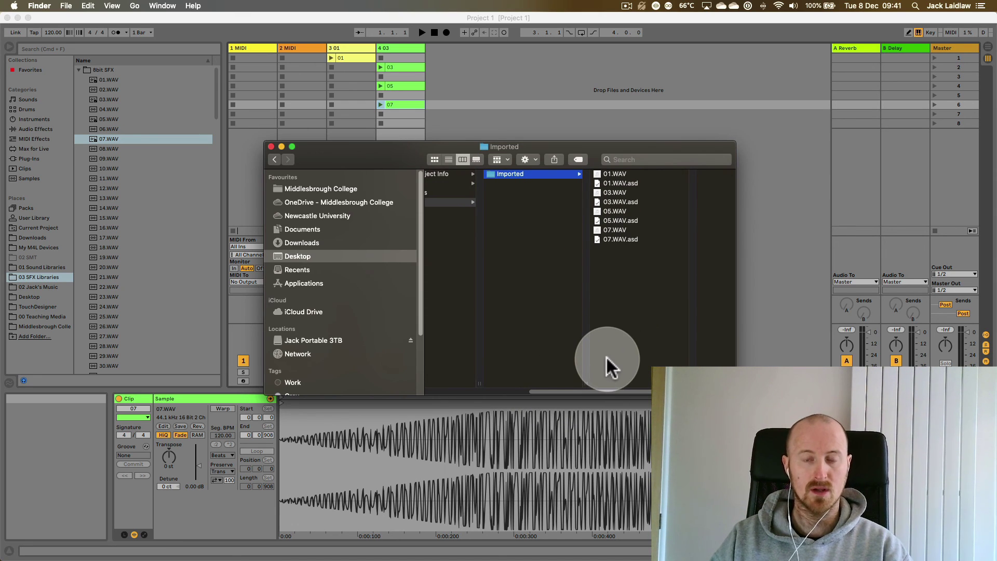
drag(617, 389, 452, 393)
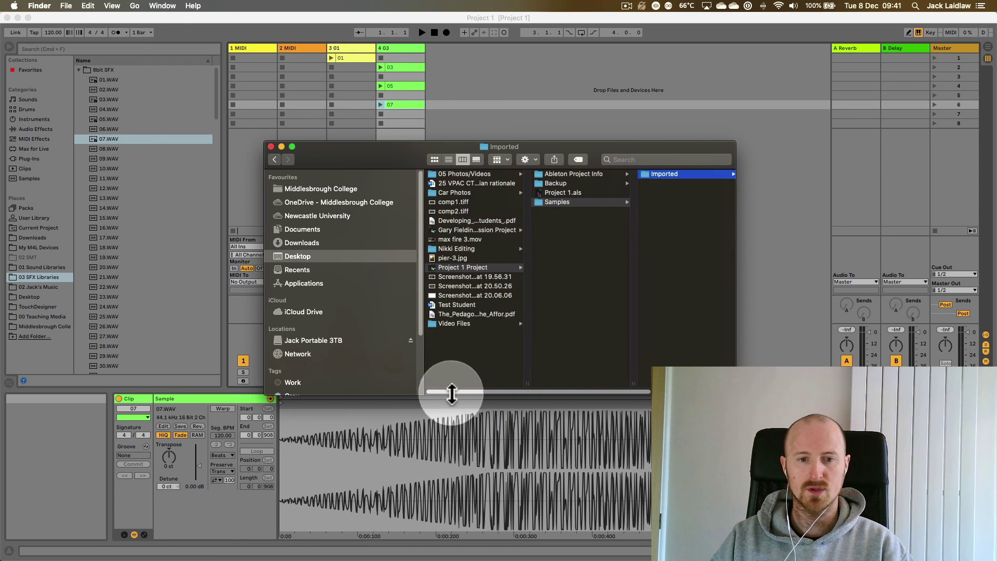
click(471, 266)
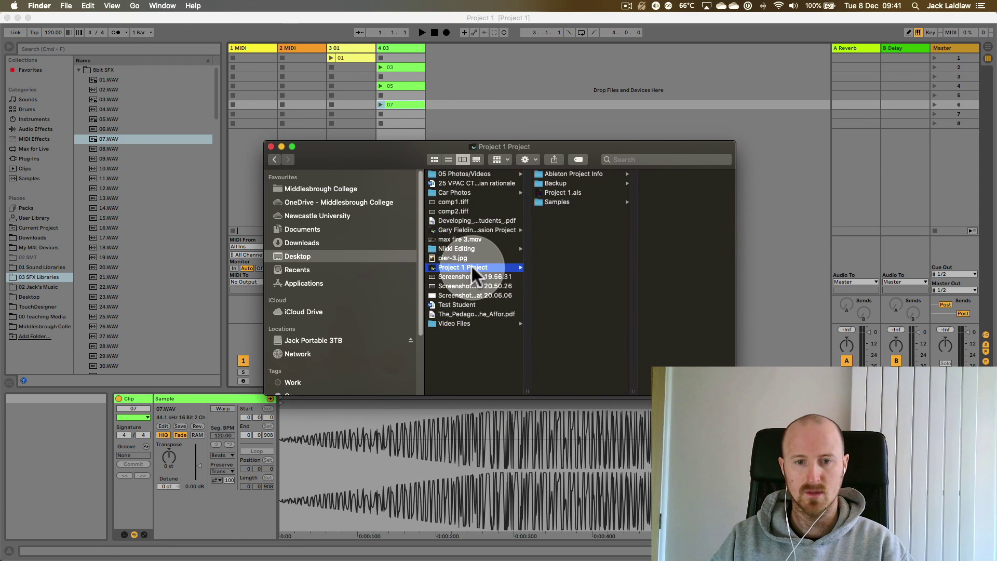
Hide Live, eject the portable 3TB drive, and select Project 1.als in Finder.
click(521, 15)
key(super+h)
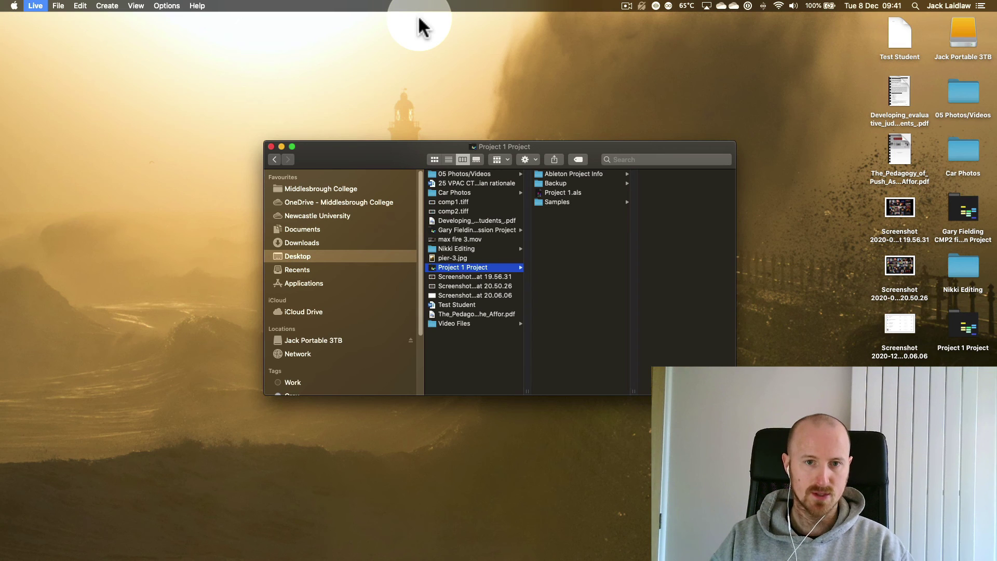
drag(374, 147, 305, 117)
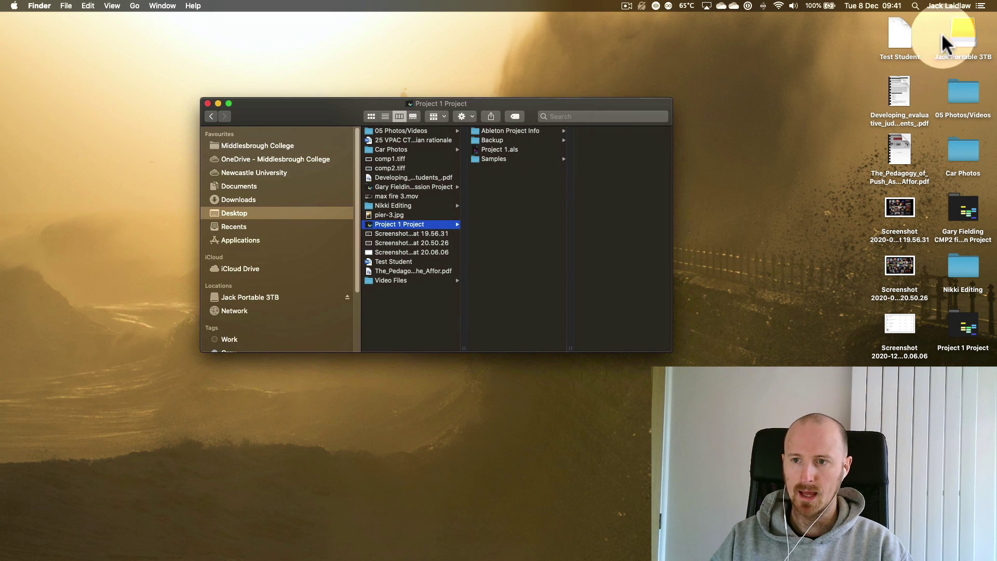
click(963, 36)
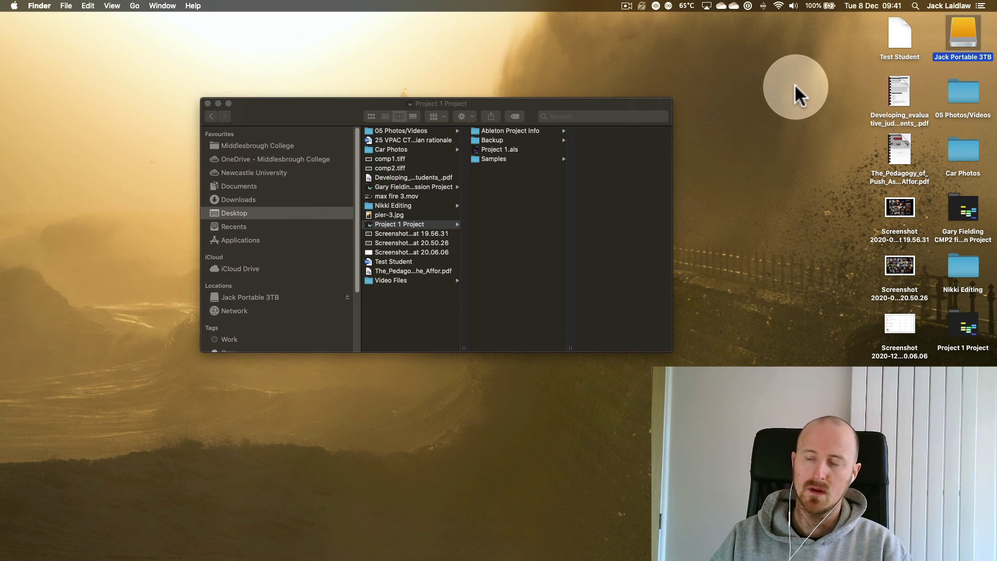
key(super+e)
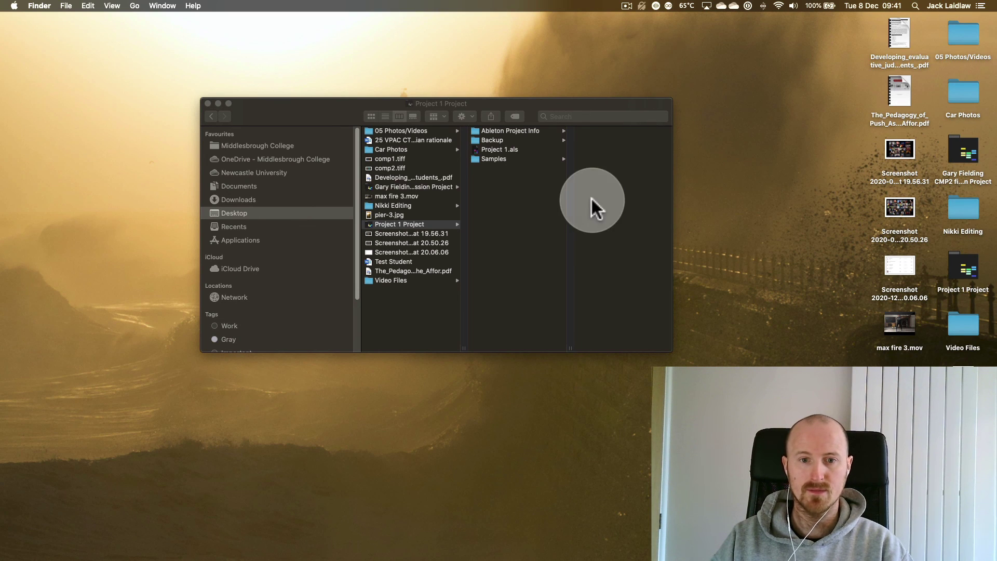
click(500, 149)
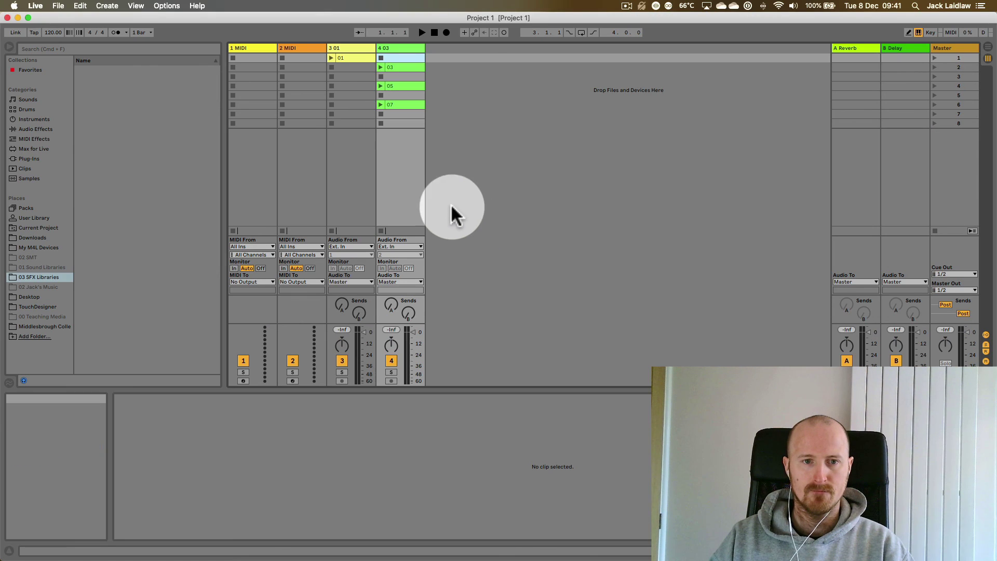
drag(405, 196, 353, 65)
click(407, 103)
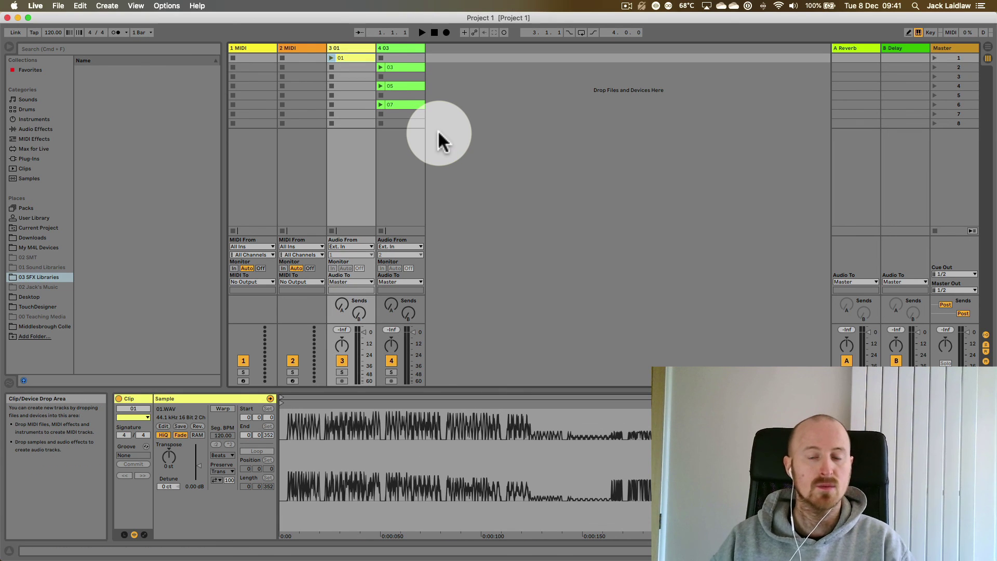